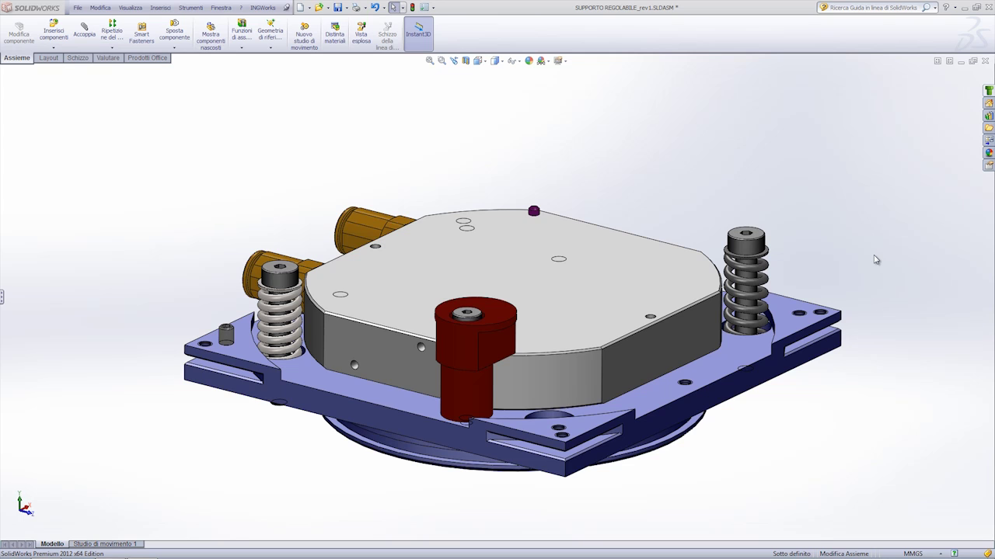
Orbit toward the left spring and trial-move the left screw, then undo the move
{"action": "mouse_move", "coordinate": [415, 288]}
{"action": "middle_mouse_down"}
{"action": "mouse_move", "coordinate": [417, 231]}
{"action": "mouse_move", "coordinate": [386, 295]}
{"action": "middle_mouse_up"}
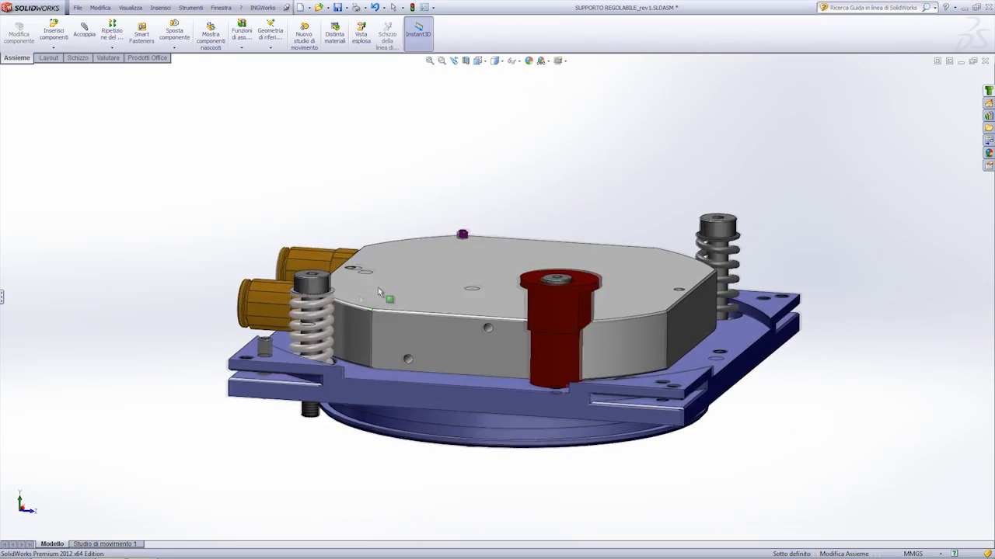
{"action": "scroll", "coordinate": [340, 323], "scroll_direction": "down", "scroll_amount": 5}
{"action": "middle_click_drag", "start_coordinate": [338, 321], "coordinate": [431, 268]}
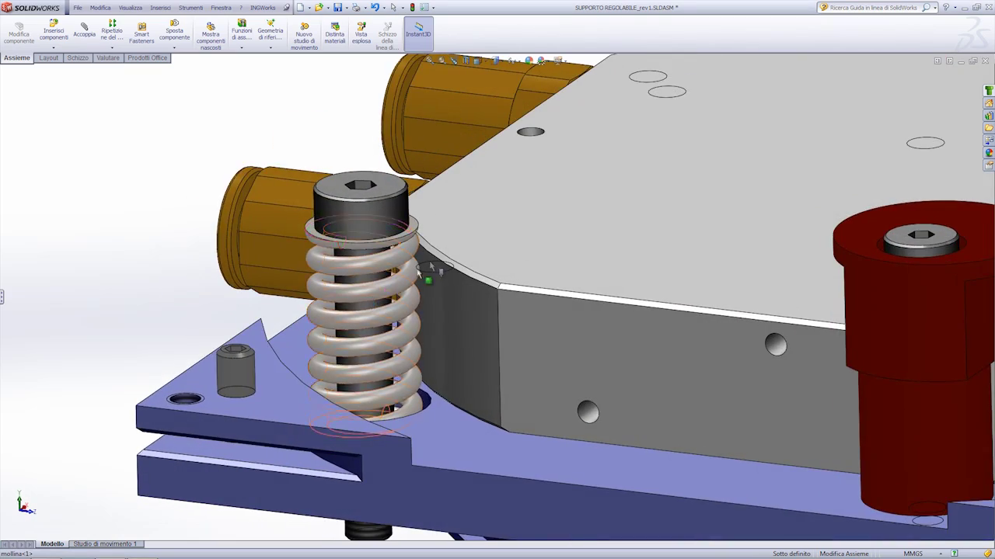
{"action": "scroll", "coordinate": [437, 264], "scroll_direction": "down", "scroll_amount": 4}
{"action": "left_click_drag", "start_coordinate": [355, 255], "coordinate": [350, 267], "text": "alt"}
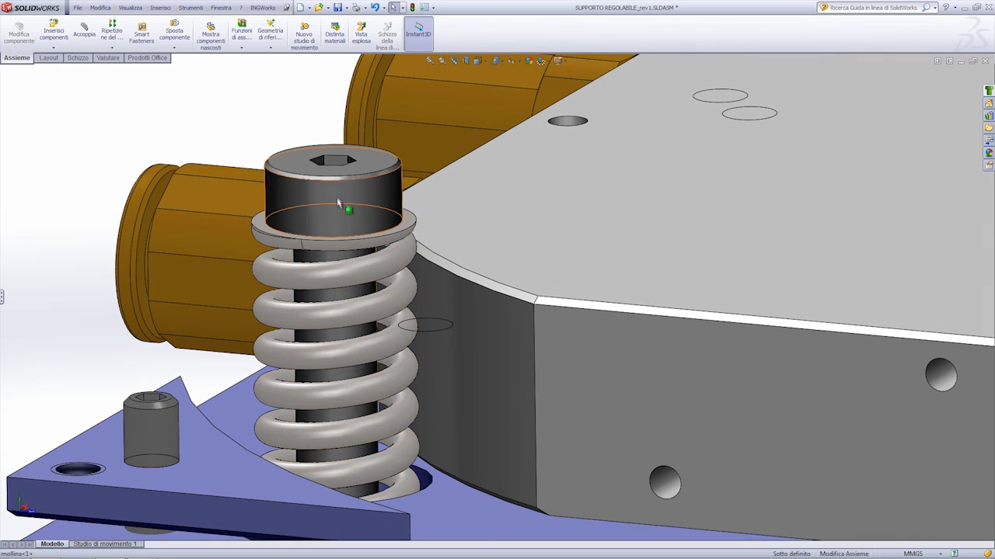
{"action": "mouse_move", "coordinate": [352, 170]}
{"action": "left_mouse_down"}
{"action": "mouse_move", "coordinate": [307, 160]}
{"action": "mouse_move", "coordinate": [324, 196]}
{"action": "mouse_move", "coordinate": [368, 216]}
{"action": "left_mouse_up"}
{"action": "key", "text": "Escape"}
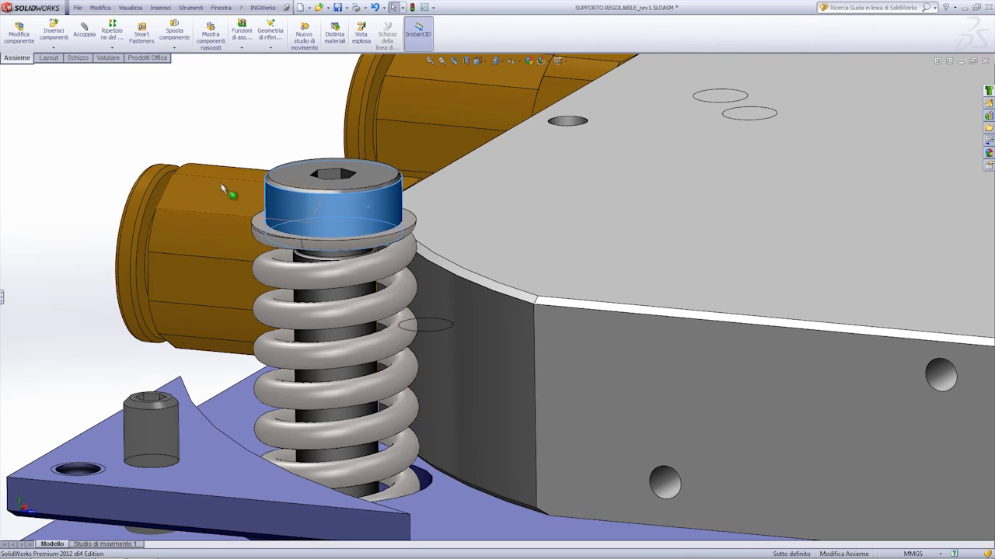
{"action": "key", "text": "ctrl+z"}
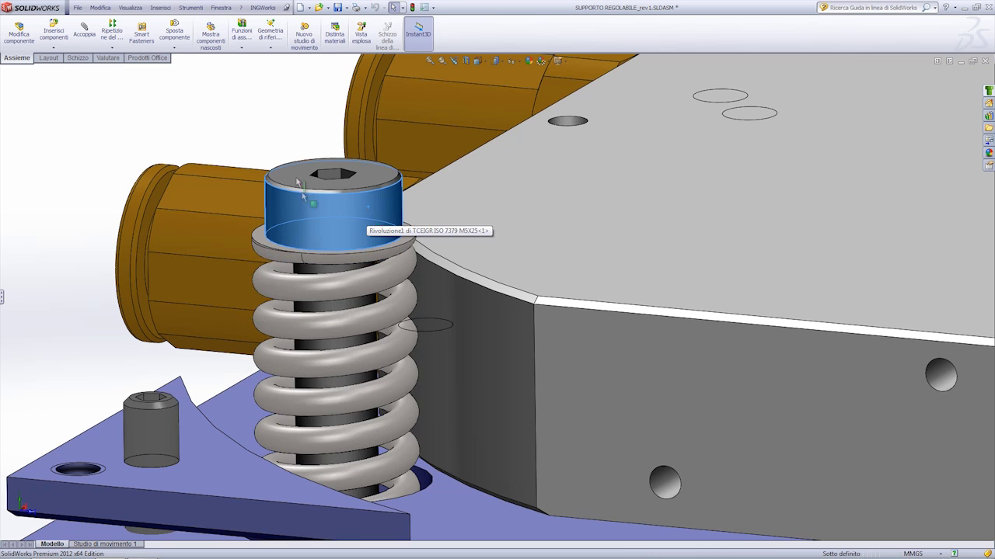
{"action": "left_click", "coordinate": [285, 121]}
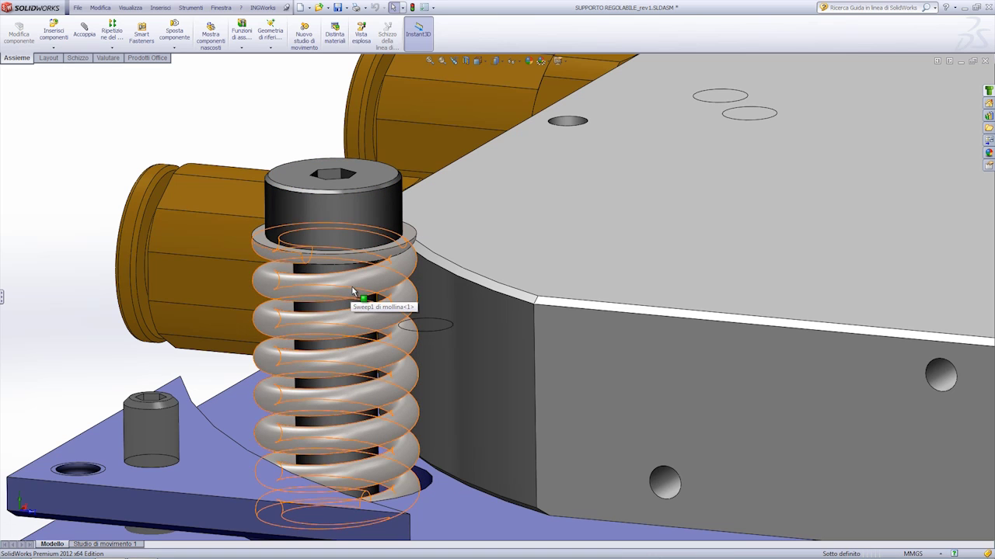
Inspect the assembly around the left spring and the top plate
{"action": "left_click_drag", "start_coordinate": [358, 291], "coordinate": [355, 281]}
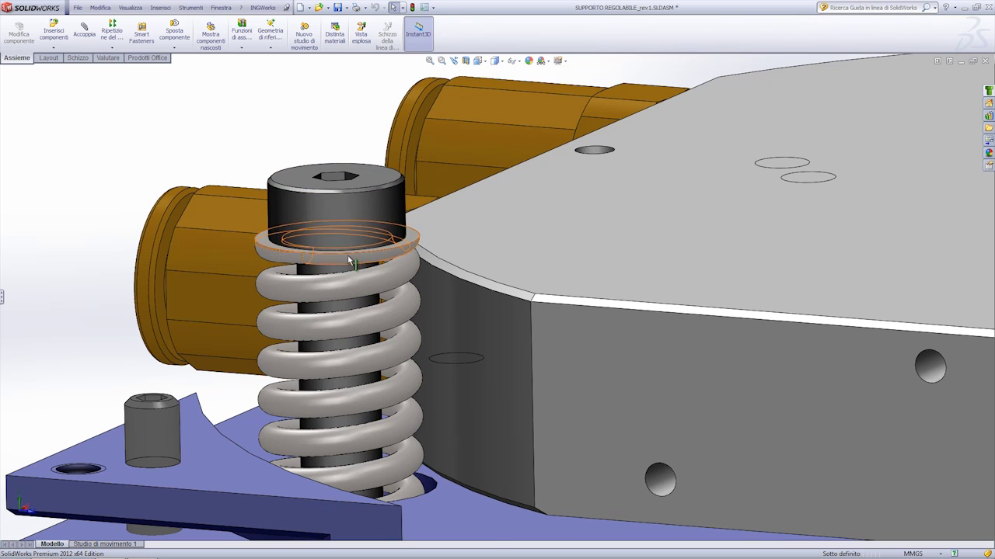
{"action": "scroll", "coordinate": [386, 275], "scroll_direction": "up", "scroll_amount": 3}
{"action": "scroll", "coordinate": [475, 296], "scroll_direction": "up", "scroll_amount": 2}
{"action": "scroll", "coordinate": [474, 296], "scroll_direction": "up", "scroll_amount": 2}
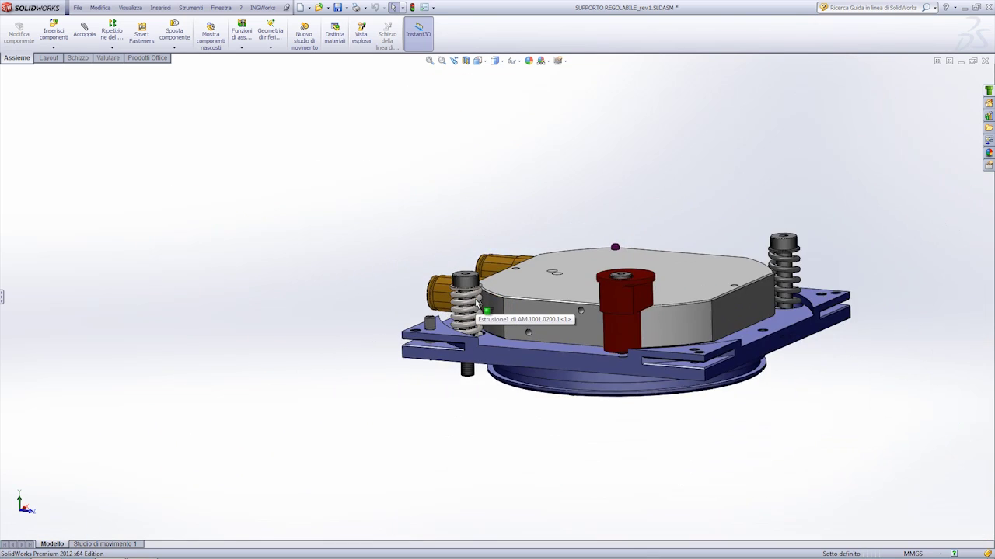
{"action": "scroll", "coordinate": [476, 310], "scroll_direction": "down", "scroll_amount": 4}
{"action": "scroll", "coordinate": [477, 313], "scroll_direction": "down", "scroll_amount": 3}
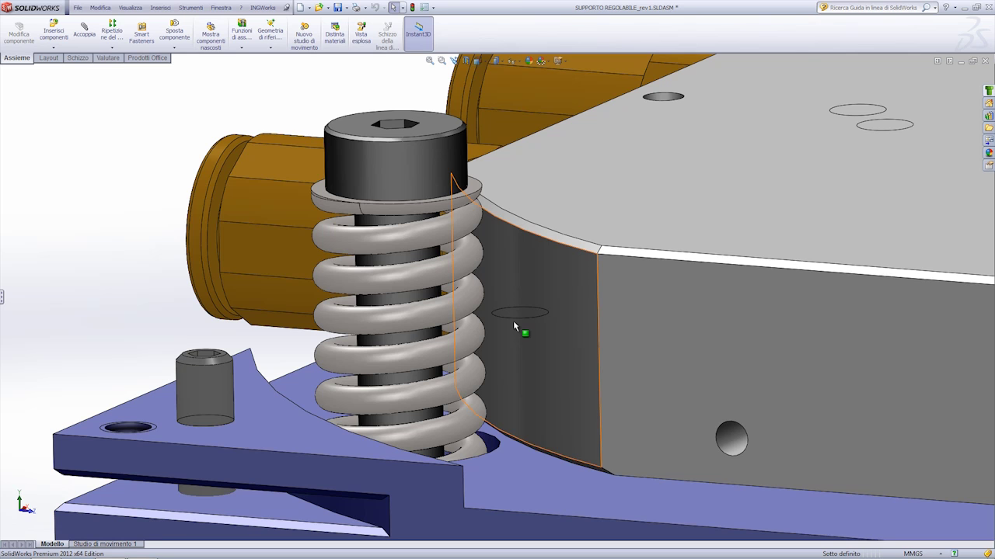
{"action": "scroll", "coordinate": [513, 320], "scroll_direction": "up", "scroll_amount": 5}
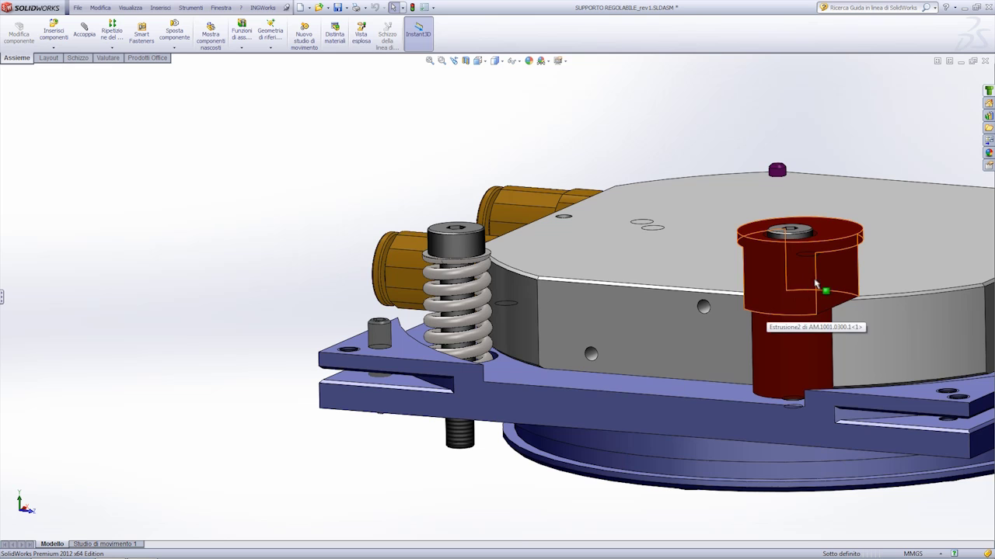
{"action": "scroll", "coordinate": [824, 288], "scroll_direction": "down", "scroll_amount": 2}
{"action": "left_click", "coordinate": [548, 259]}
{"action": "middle_click_drag", "start_coordinate": [549, 260], "coordinate": [547, 266]}
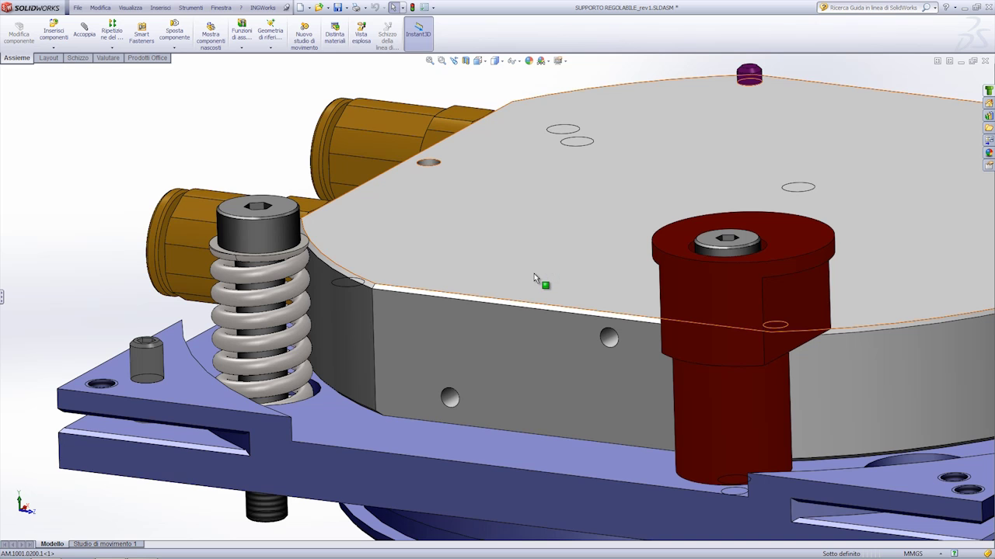
{"action": "middle_click_drag", "start_coordinate": [534, 273], "coordinate": [539, 282]}
{"action": "scroll", "coordinate": [603, 295], "scroll_direction": "up", "scroll_amount": 5}
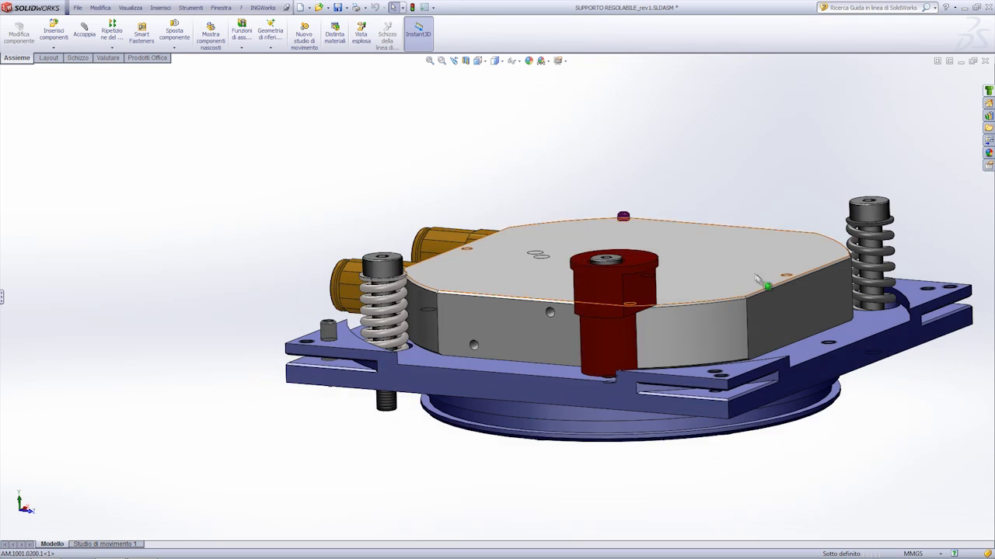
{"action": "scroll", "coordinate": [757, 287], "scroll_direction": "down", "scroll_amount": 2}
{"action": "scroll", "coordinate": [847, 289], "scroll_direction": "down", "scroll_amount": 2}
{"action": "scroll", "coordinate": [832, 289], "scroll_direction": "down", "scroll_amount": 2}
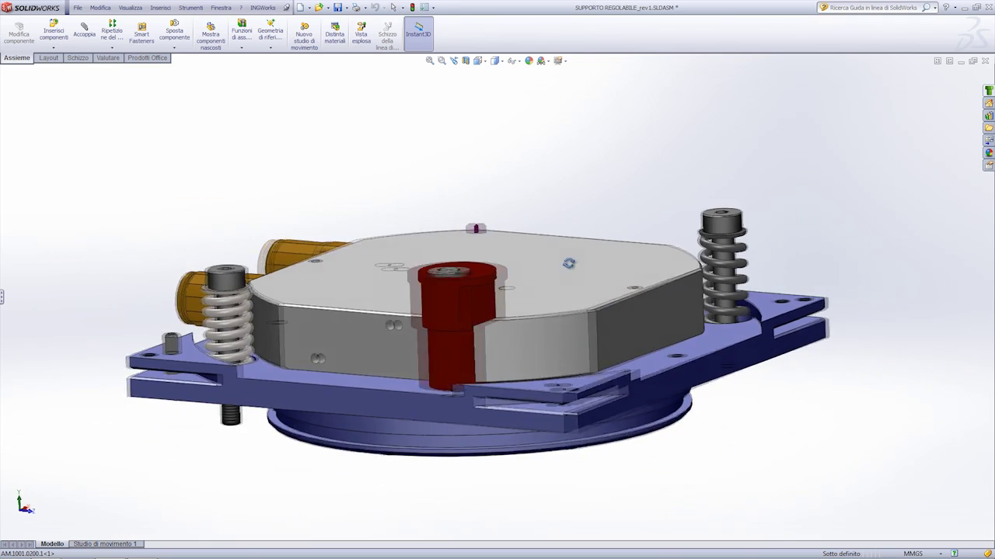
{"action": "scroll", "coordinate": [585, 241], "scroll_direction": "down", "scroll_amount": 3}
{"action": "scroll", "coordinate": [584, 241], "scroll_direction": "down", "scroll_amount": 2}
Slide the right screw down inside its spring and review the assembly from new angles
{"action": "mouse_move", "coordinate": [597, 188]}
{"action": "left_mouse_down"}
{"action": "mouse_move", "coordinate": [608, 299]}
{"action": "mouse_move", "coordinate": [610, 247]}
{"action": "left_mouse_up"}
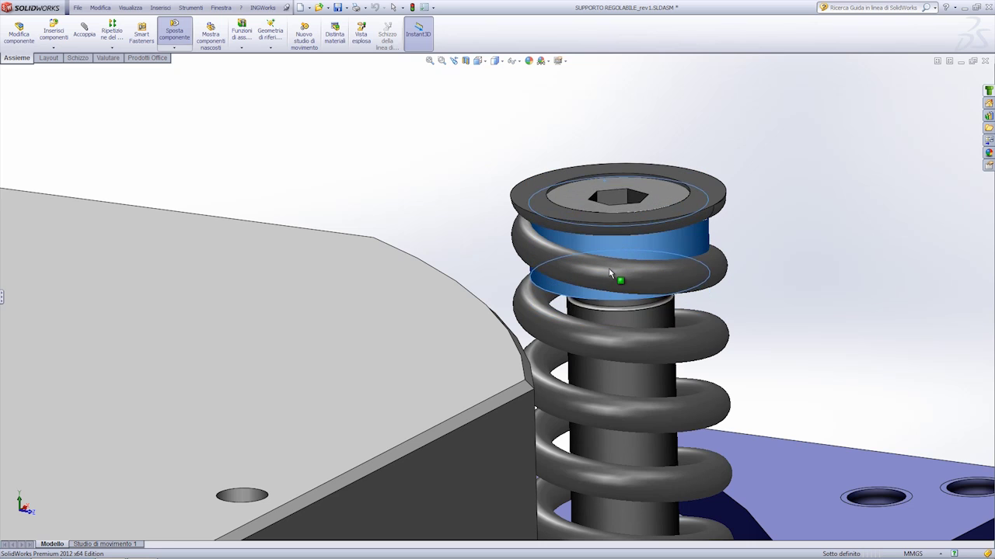
{"action": "left_click", "coordinate": [469, 220]}
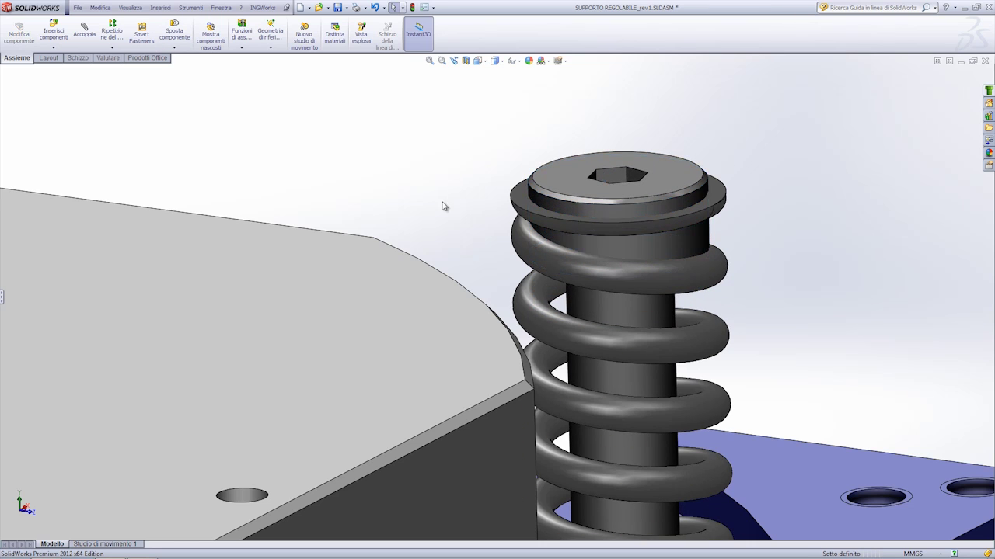
{"action": "middle_click_drag", "start_coordinate": [446, 205], "coordinate": [447, 197]}
{"action": "middle_click", "coordinate": [447, 196]}
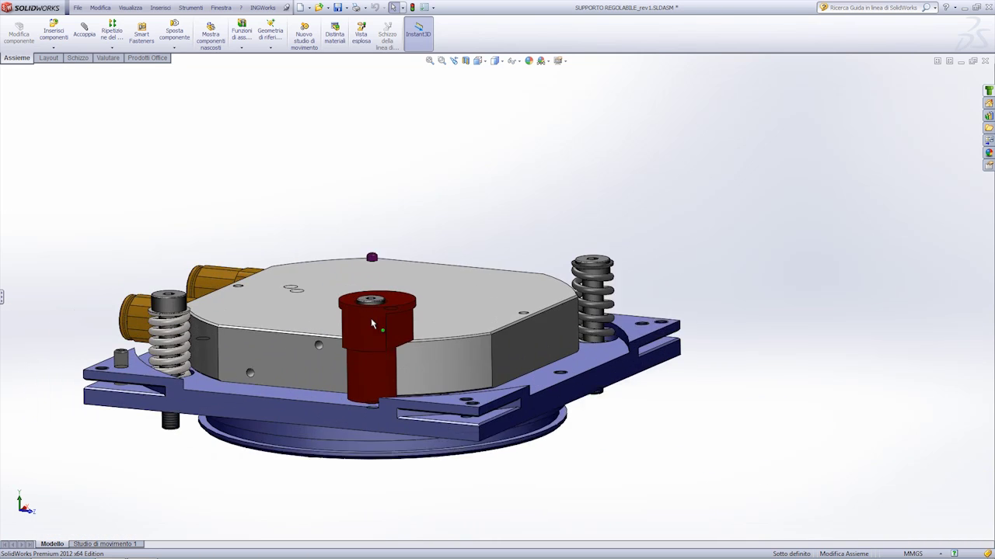
{"action": "scroll", "coordinate": [498, 314], "scroll_direction": "down", "scroll_amount": 2}
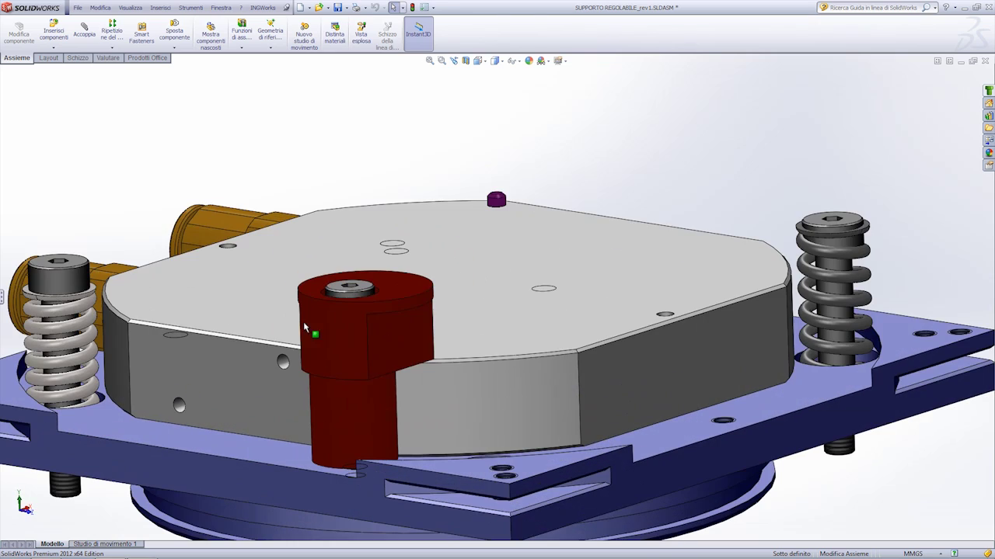
{"action": "scroll", "coordinate": [497, 312], "scroll_direction": "up", "scroll_amount": 3}
{"action": "middle_click_drag", "start_coordinate": [475, 306], "coordinate": [481, 314]}
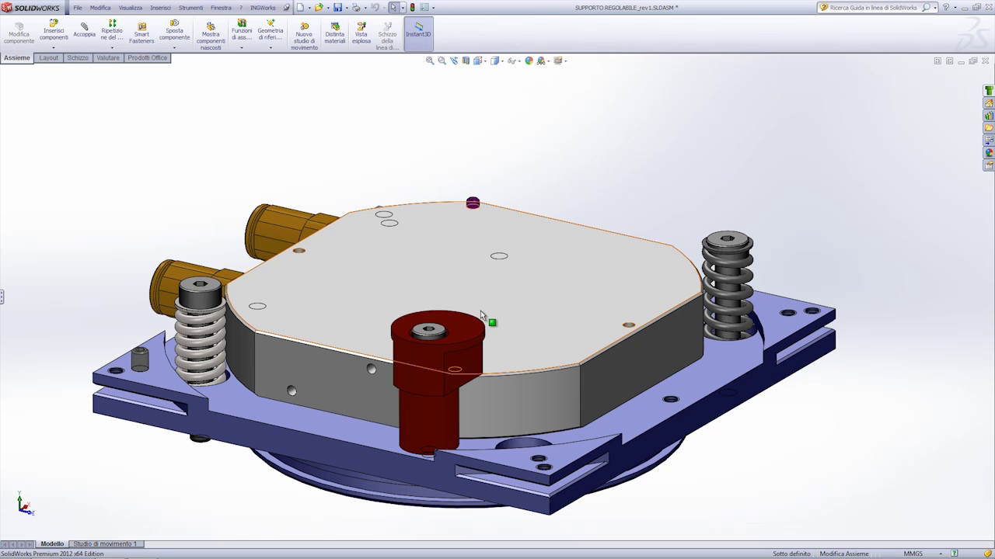
{"action": "middle_click_drag", "start_coordinate": [480, 315], "coordinate": [645, 338]}
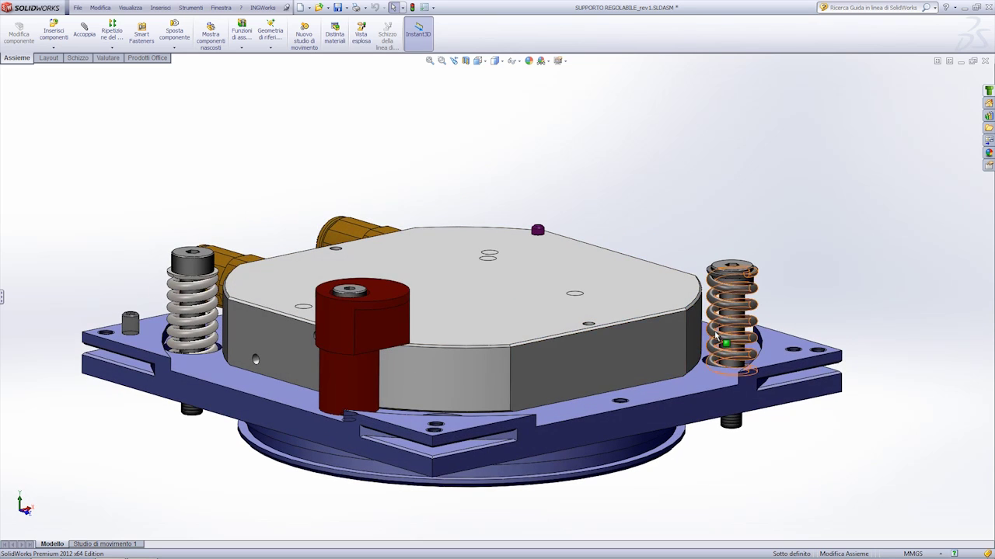
{"action": "scroll", "coordinate": [716, 336], "scroll_direction": "down", "scroll_amount": 2}
{"action": "scroll", "coordinate": [717, 336], "scroll_direction": "down", "scroll_amount": 3}
{"action": "scroll", "coordinate": [285, 329], "scroll_direction": "up", "scroll_amount": 5}
{"action": "scroll", "coordinate": [399, 269], "scroll_direction": "down", "scroll_amount": 4}
{"action": "scroll", "coordinate": [403, 274], "scroll_direction": "down", "scroll_amount": 1}
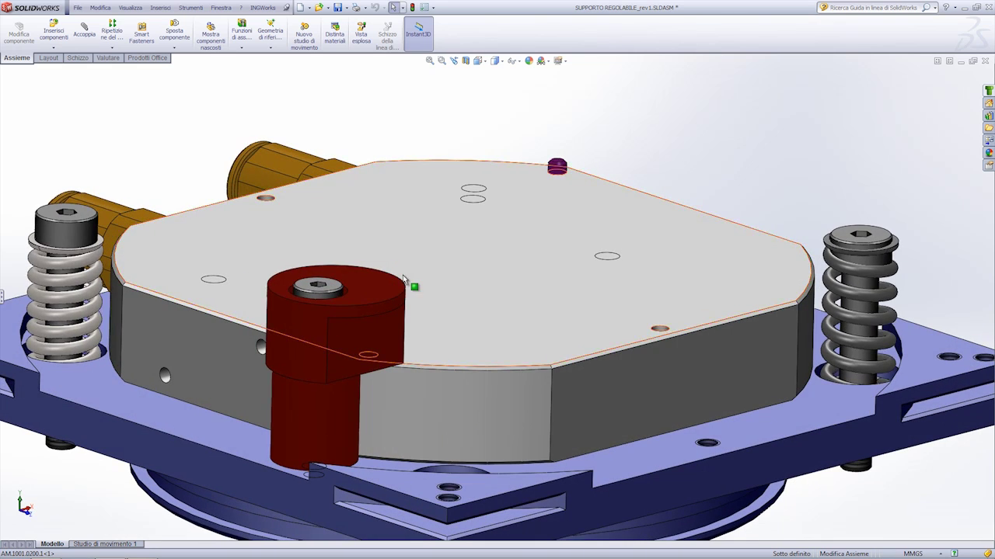
{"action": "scroll", "coordinate": [474, 264], "scroll_direction": "up", "scroll_amount": 3}
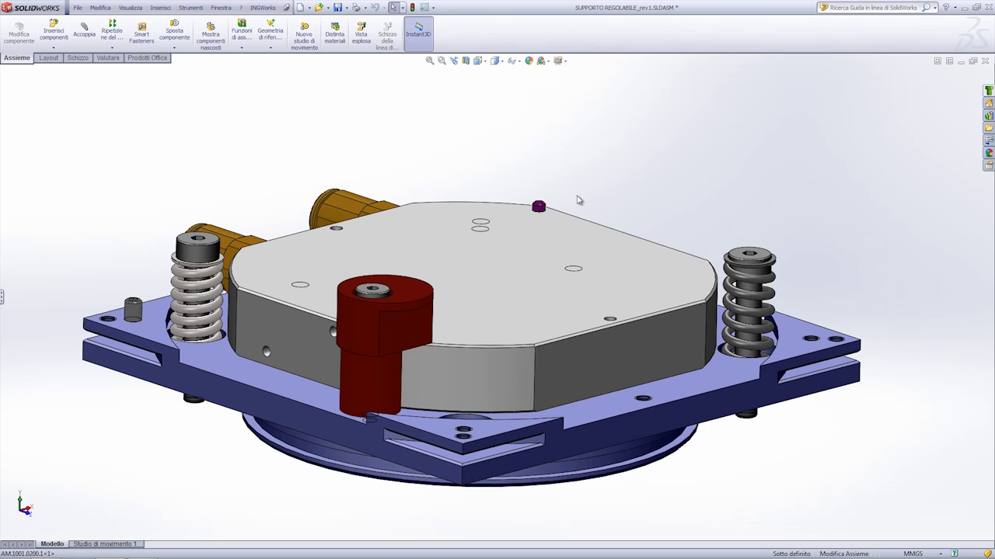
{"action": "scroll", "coordinate": [737, 305], "scroll_direction": "down", "scroll_amount": 3}
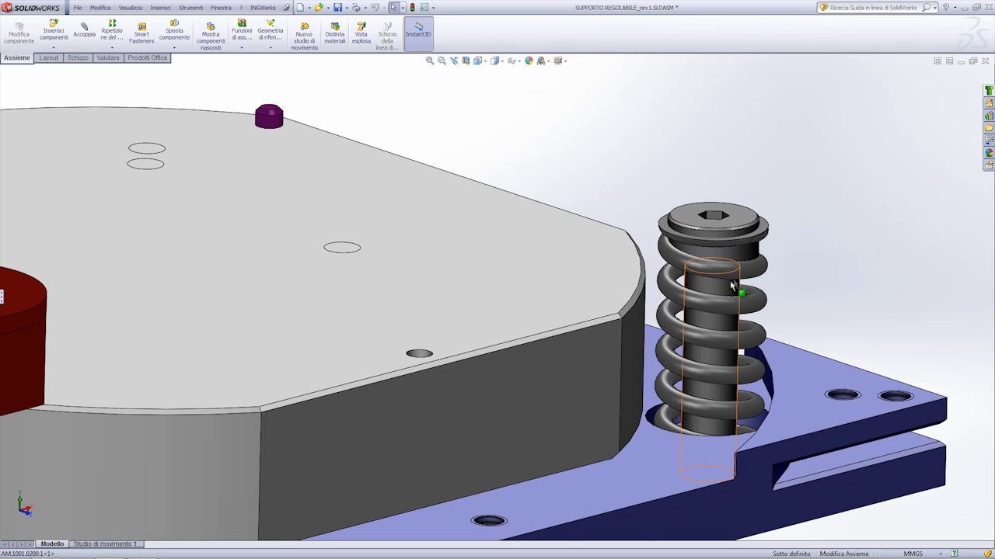
Delete the old right spring from the assembly
{"action": "left_click", "coordinate": [744, 276]}
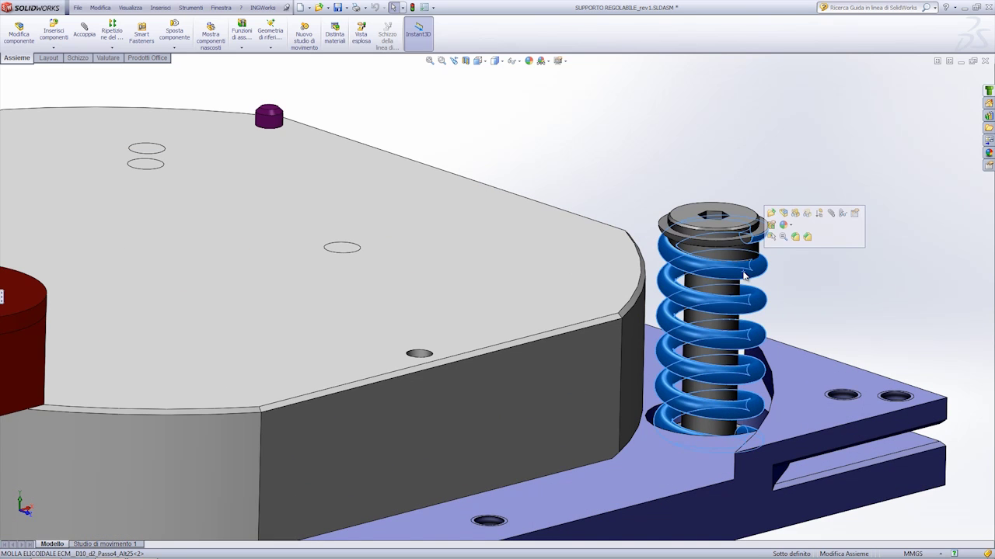
{"action": "key", "text": "Delete"}
{"action": "left_click", "coordinate": [565, 220]}
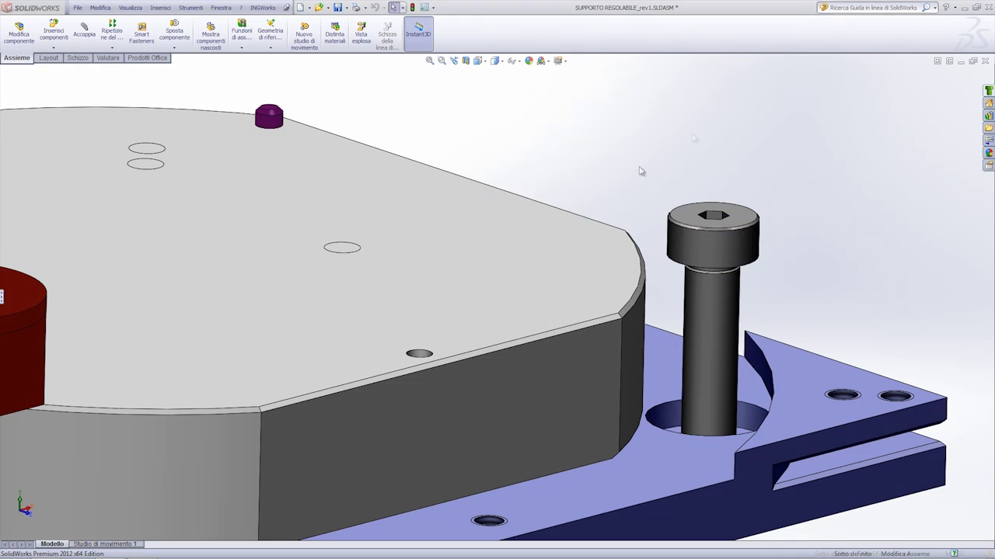
{"action": "key", "text": "z"}
Browse the INGWorks library to UNI > Molle > Molle elicoidali
{"action": "left_click", "coordinate": [988, 91]}
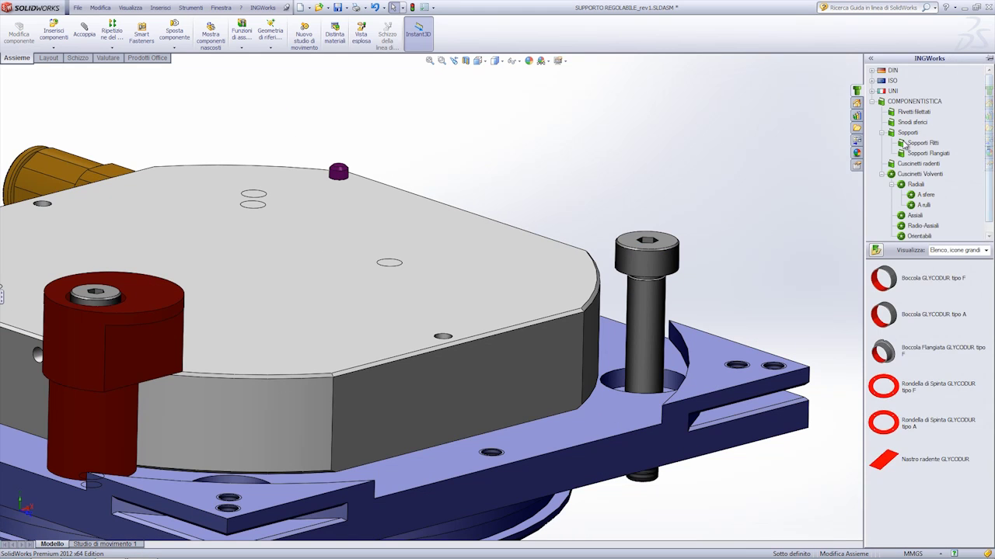
{"action": "scroll", "coordinate": [989, 156], "scroll_direction": "down", "scroll_amount": 1}
{"action": "scroll", "coordinate": [990, 155], "scroll_direction": "up", "scroll_amount": 1}
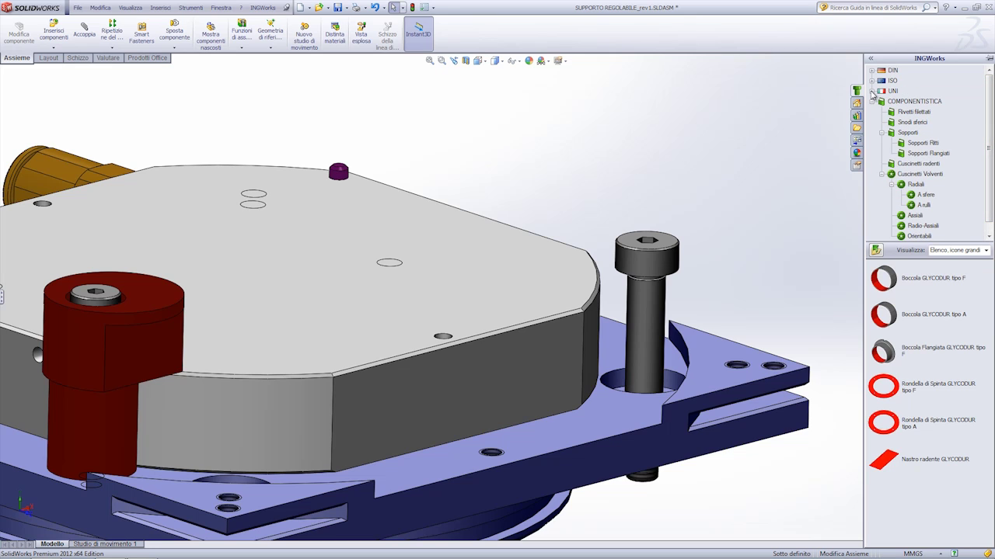
{"action": "left_click", "coordinate": [871, 91]}
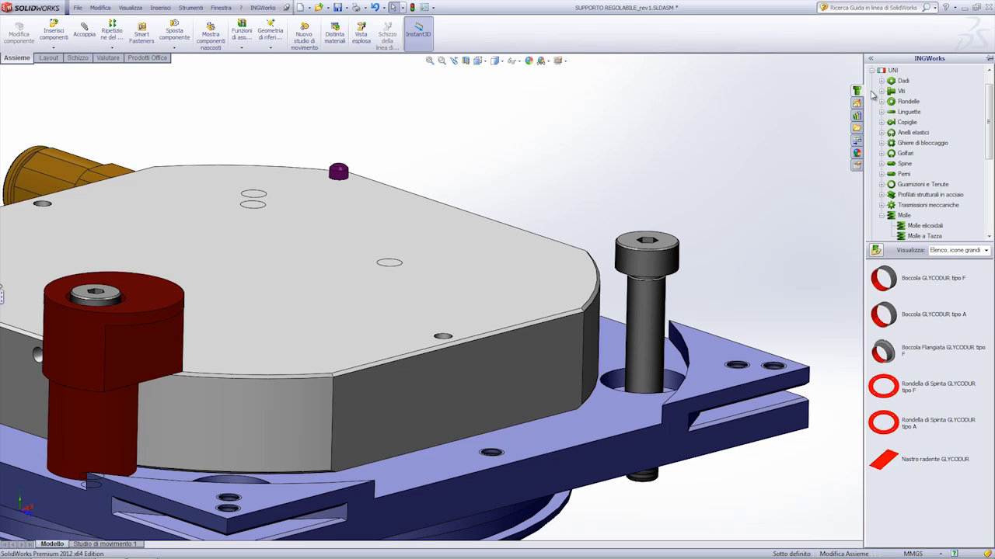
{"action": "left_click", "coordinate": [925, 226]}
Place the ground-end compression spring onto the right bolt shaft and accept it
{"action": "left_click_drag", "start_coordinate": [886, 278], "coordinate": [614, 314]}
{"action": "scroll", "coordinate": [636, 307], "scroll_direction": "down", "scroll_amount": 2}
{"action": "scroll", "coordinate": [614, 315], "scroll_direction": "up", "scroll_amount": 3}
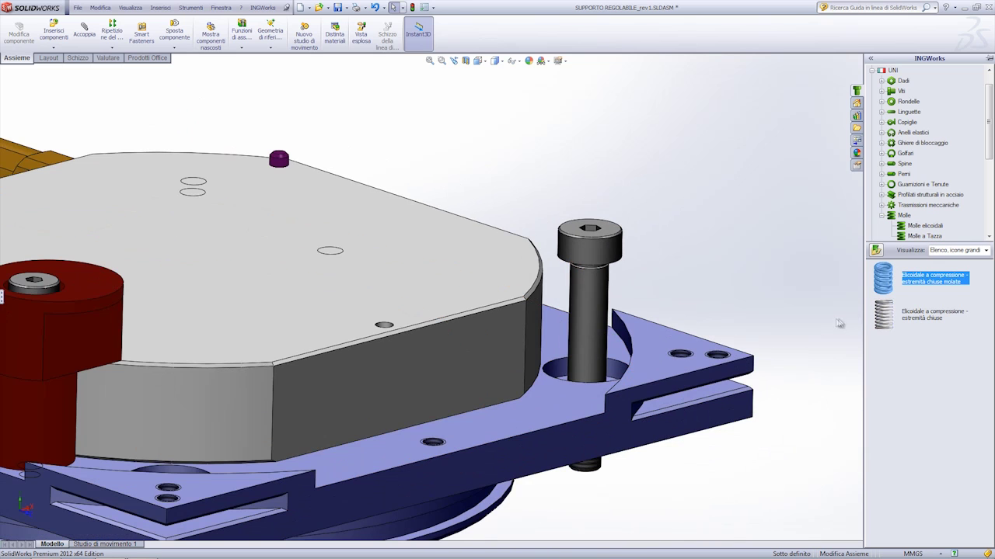
{"action": "left_click_drag", "start_coordinate": [886, 281], "coordinate": [594, 308]}
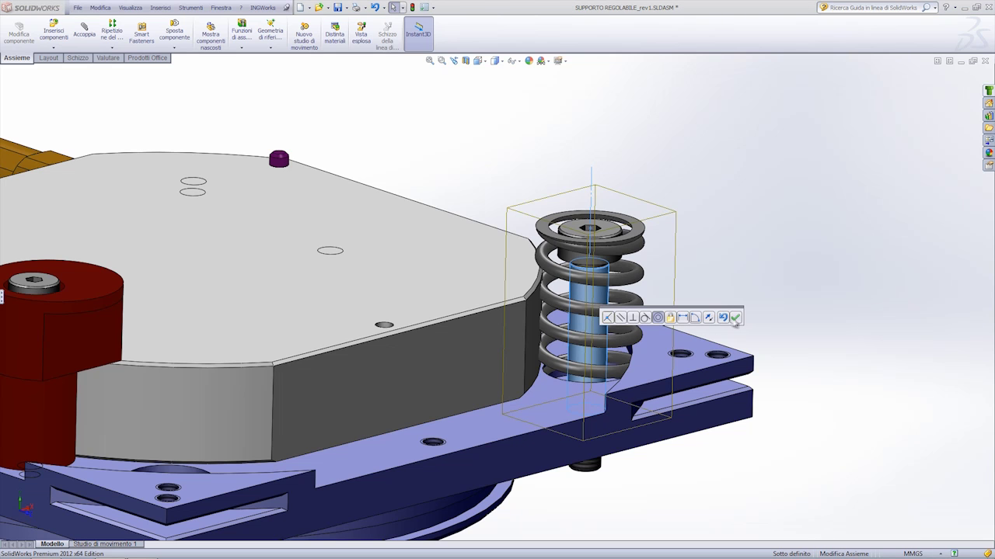
{"action": "left_click", "coordinate": [735, 317]}
{"action": "scroll", "coordinate": [261, 268], "scroll_direction": "up", "scroll_amount": 2}
{"action": "scroll", "coordinate": [260, 268], "scroll_direction": "up", "scroll_amount": 3}
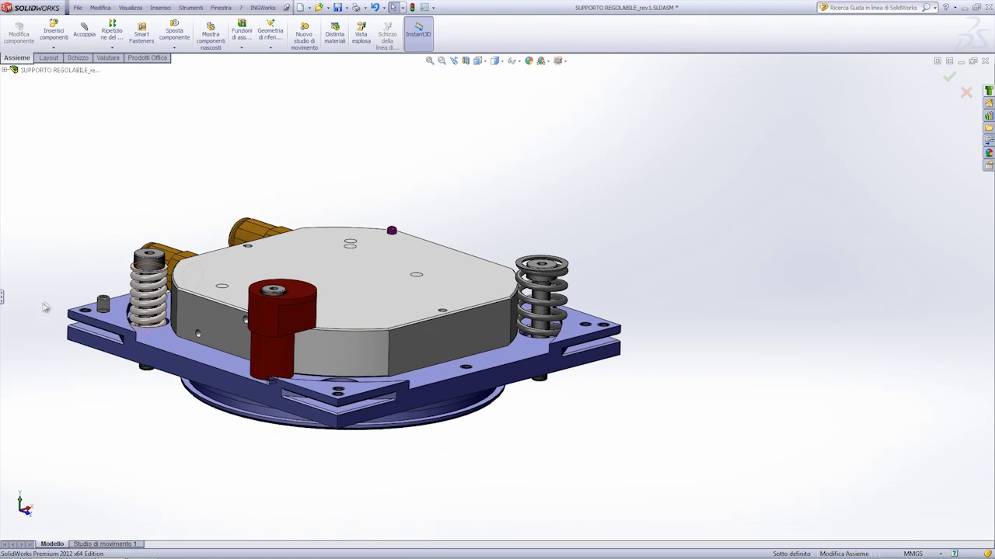
{"action": "left_click", "coordinate": [4, 305]}
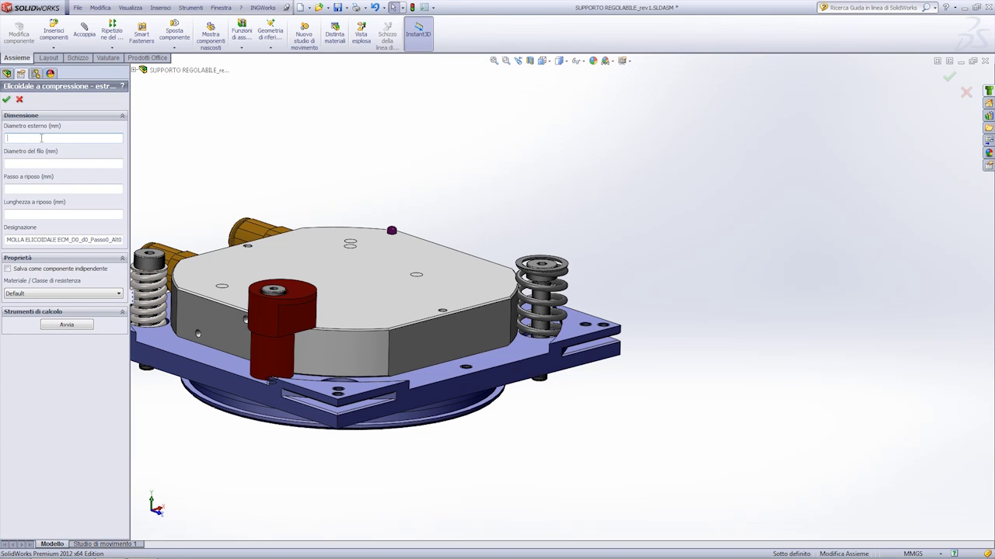
{"action": "type", "text": "10"}
Size the spring to outer diameter 10, wire 2, pitch 4 and length 25, then open Verifica molla
{"action": "key", "text": "Tab"}
{"action": "left_click", "coordinate": [33, 189]}
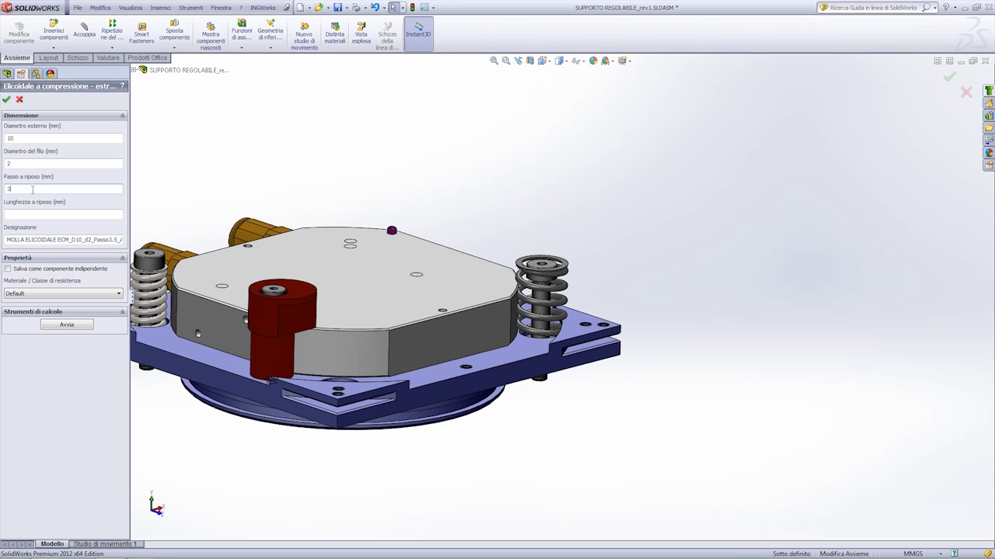
{"action": "type", "text": ","}
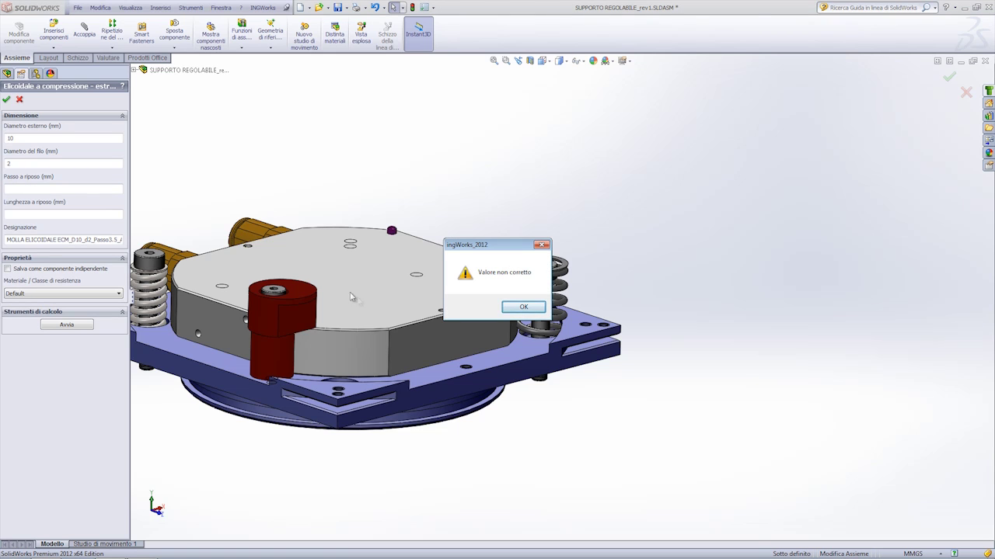
{"action": "left_click", "coordinate": [519, 307]}
{"action": "type", "text": "25"}
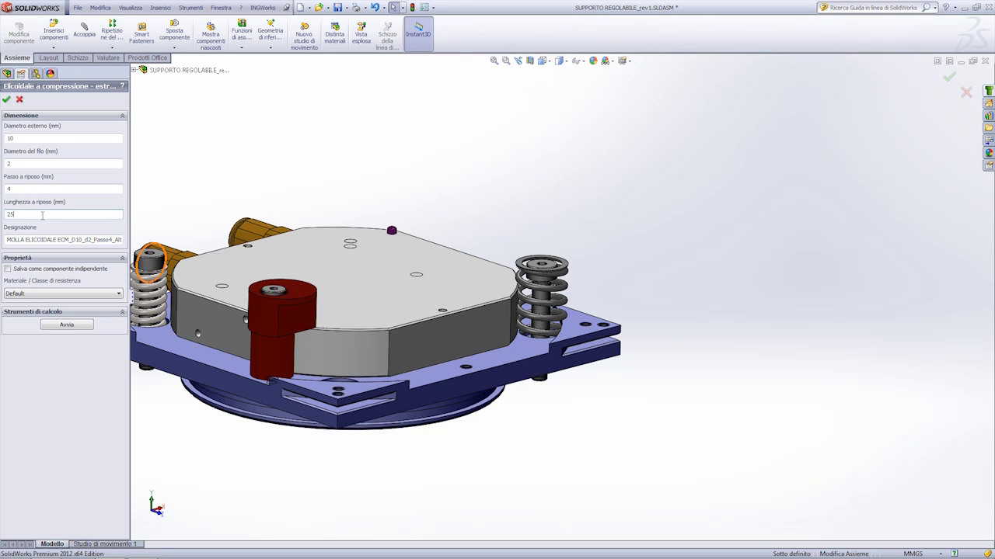
{"action": "left_click", "coordinate": [67, 324]}
{"action": "left_click_drag", "start_coordinate": [285, 141], "coordinate": [341, 139]}
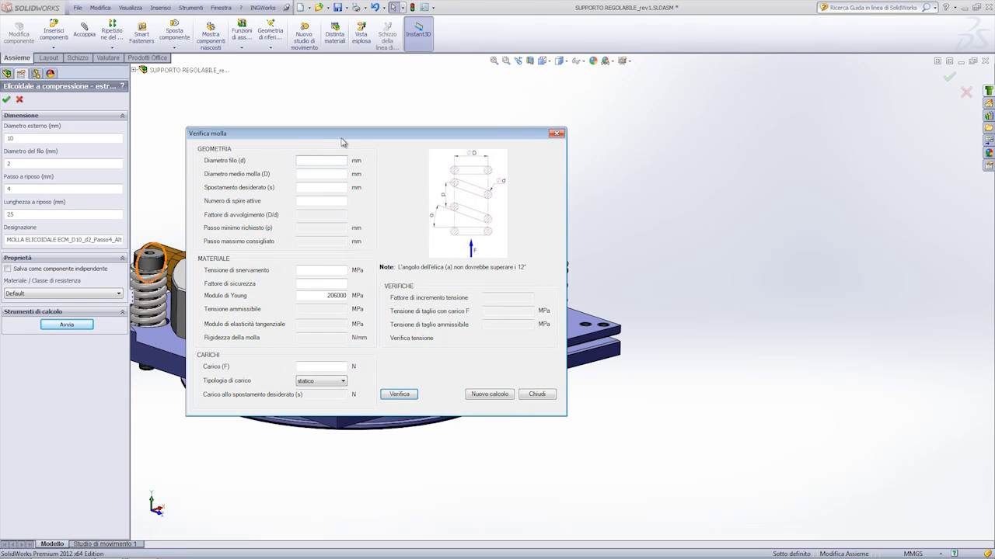
Close Verifica molla, tick 'Salva come componente indipendente' and confirm the spring
{"action": "left_click", "coordinate": [544, 397]}
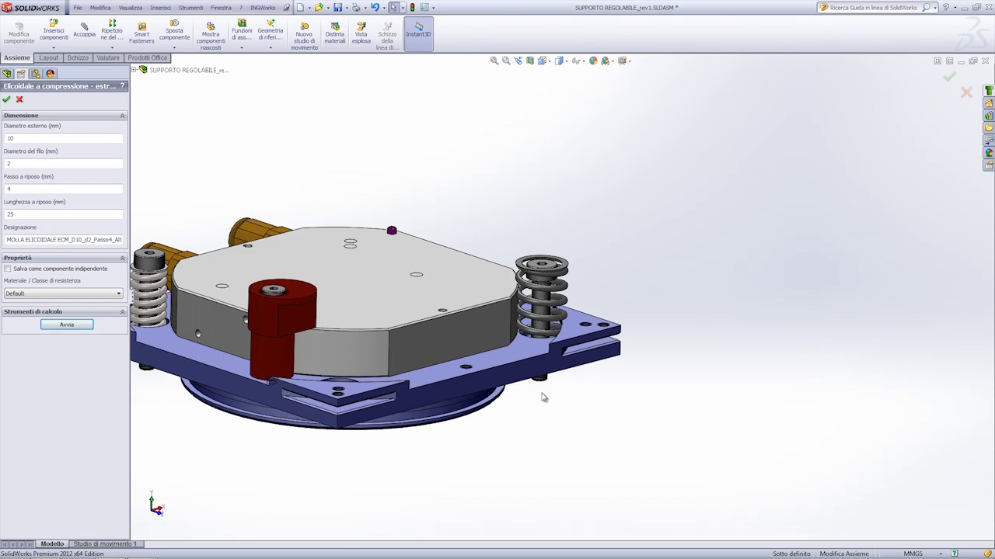
{"action": "middle_click_drag", "start_coordinate": [542, 394], "coordinate": [371, 272]}
{"action": "scroll", "coordinate": [367, 280], "scroll_direction": "down", "scroll_amount": 1}
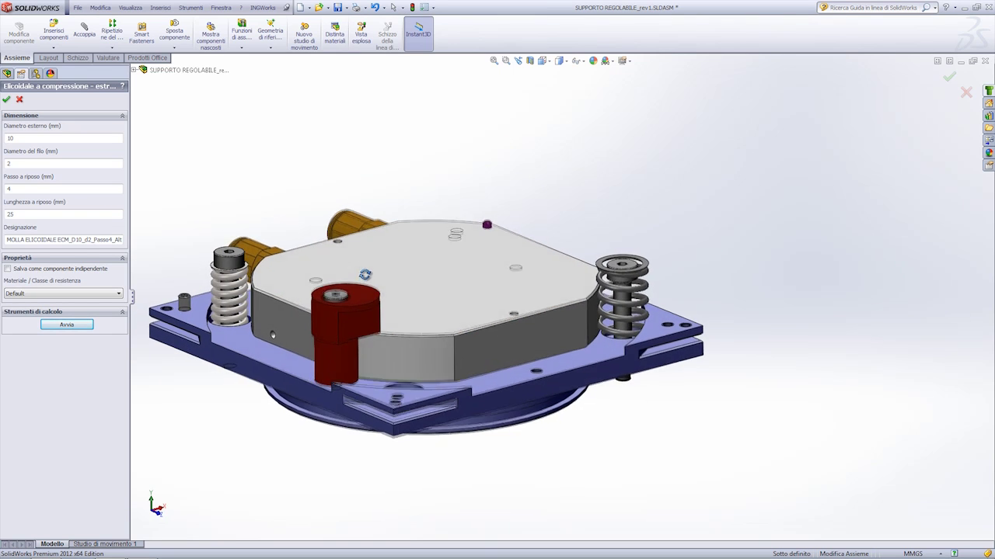
{"action": "scroll", "coordinate": [358, 292], "scroll_direction": "down", "scroll_amount": 2}
{"action": "scroll", "coordinate": [347, 303], "scroll_direction": "down", "scroll_amount": 2}
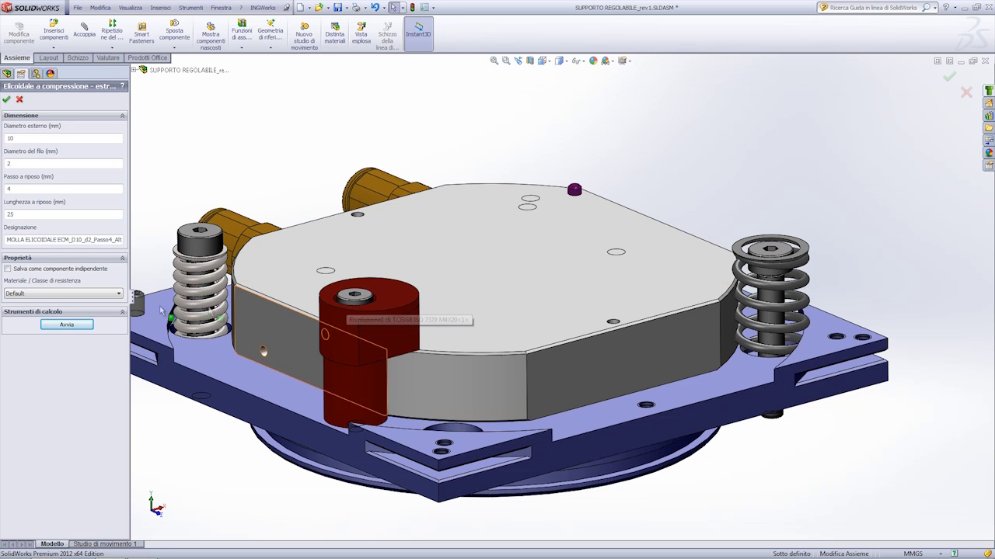
{"action": "left_click", "coordinate": [8, 269]}
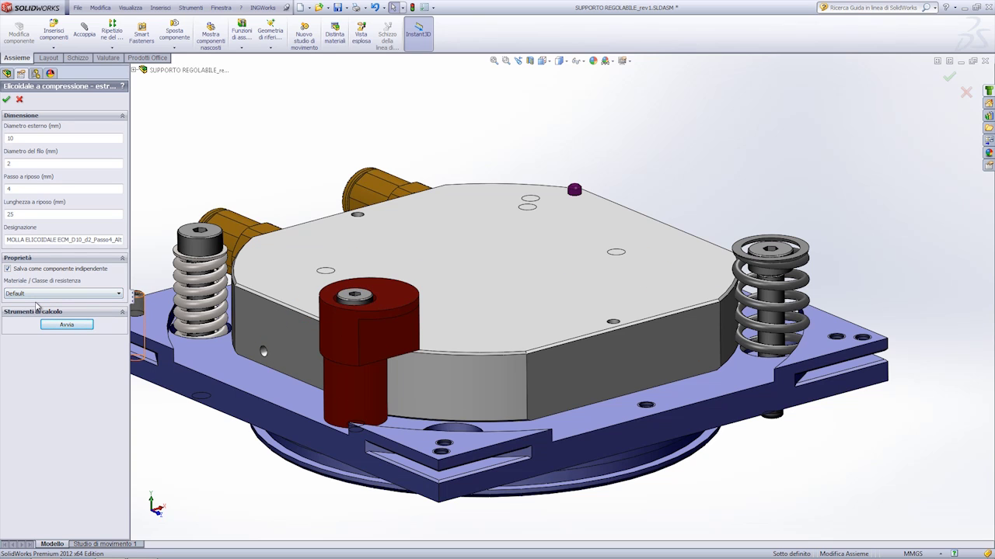
{"action": "left_click", "coordinate": [6, 99]}
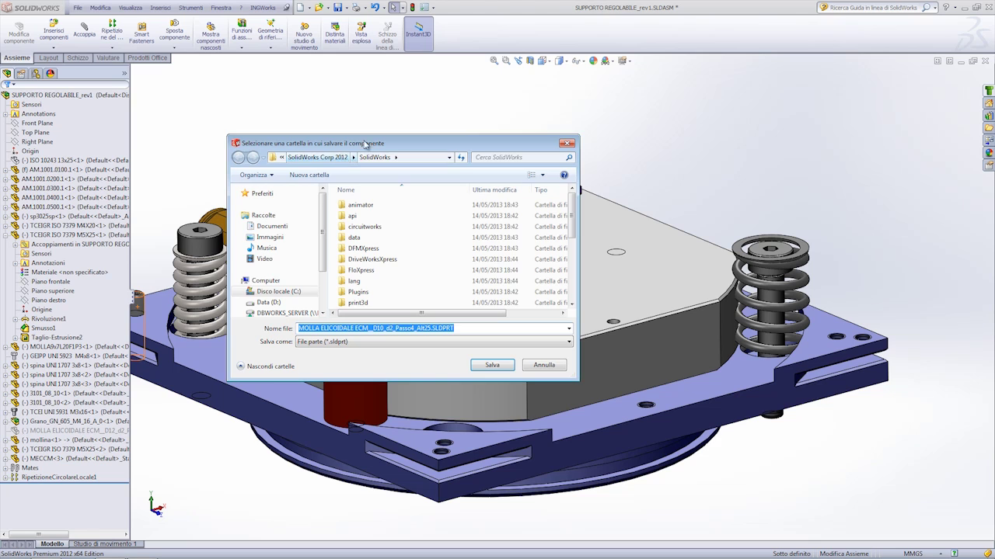
Save MOLLA ELICOIDALE ECM_D10_d2_Passo4_Alt25.SLDPRT in the user's own folder, accepting the permission warning
{"action": "left_click_drag", "start_coordinate": [365, 145], "coordinate": [395, 160]}
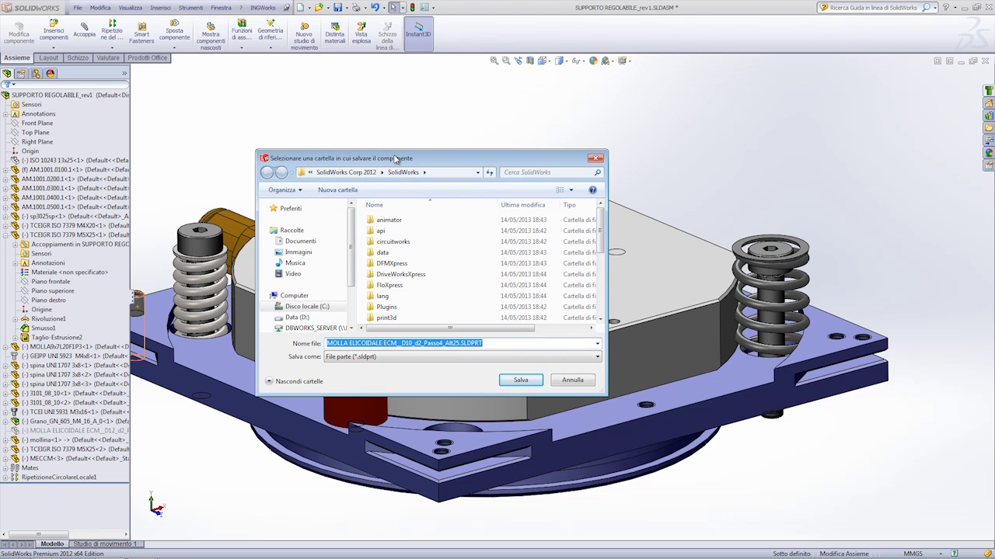
{"action": "left_click", "coordinate": [523, 380]}
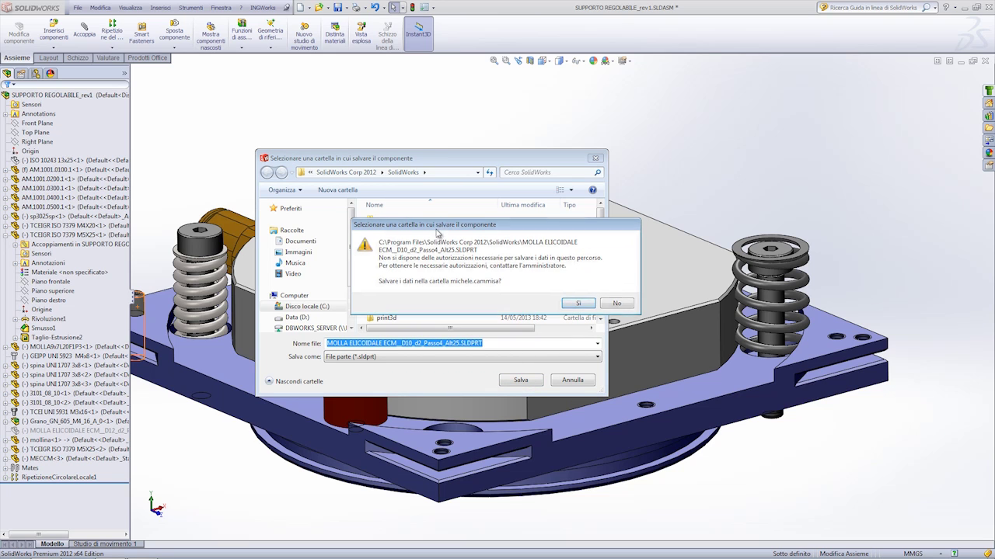
{"action": "mouse_move", "coordinate": [441, 230]}
{"action": "left_mouse_down"}
{"action": "mouse_move", "coordinate": [620, 262]}
{"action": "mouse_move", "coordinate": [513, 222]}
{"action": "left_mouse_up"}
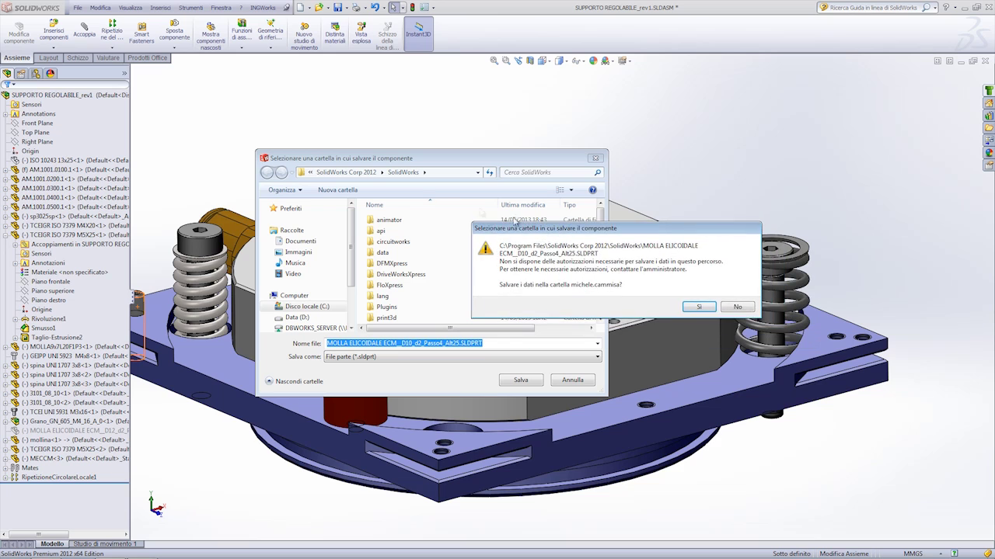
{"action": "left_click", "coordinate": [412, 178]}
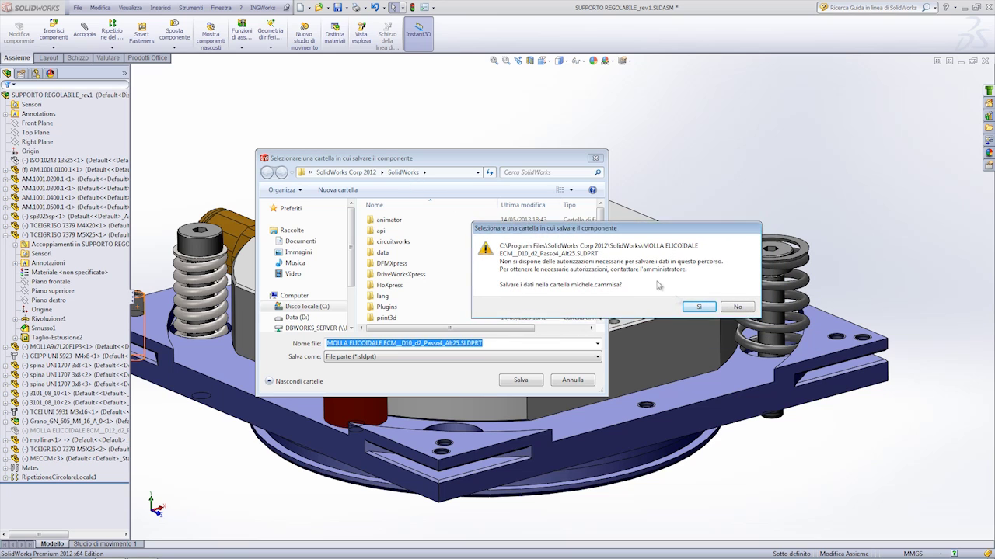
{"action": "left_click", "coordinate": [699, 307]}
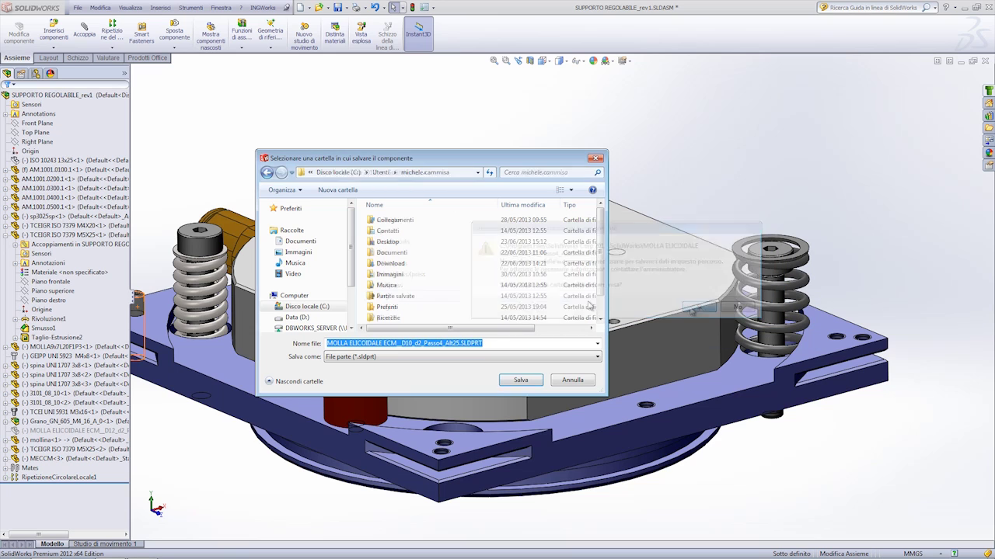
{"action": "left_click", "coordinate": [521, 380]}
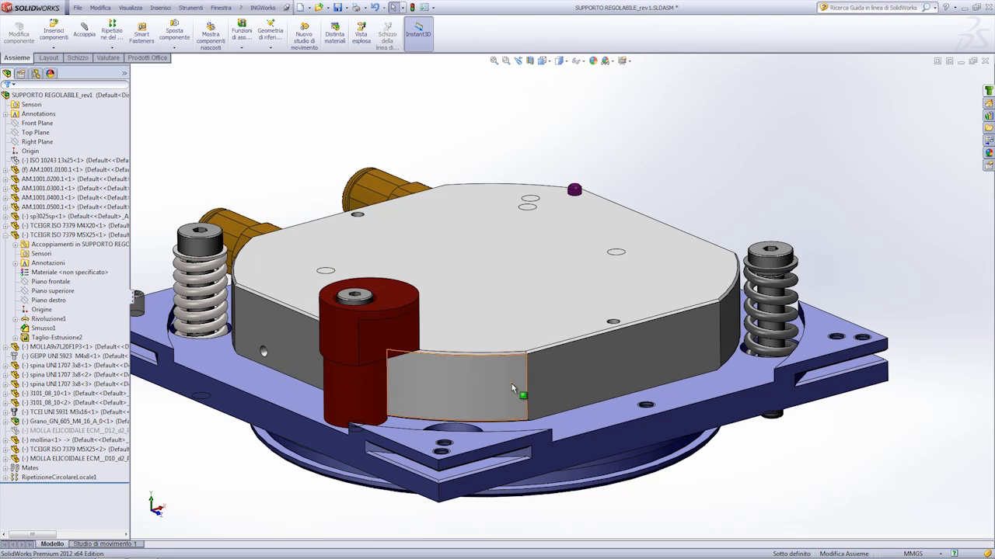
Locate the new spring in the assembly and open it as its own part
{"action": "middle_click_drag", "start_coordinate": [450, 340], "coordinate": [851, 309]}
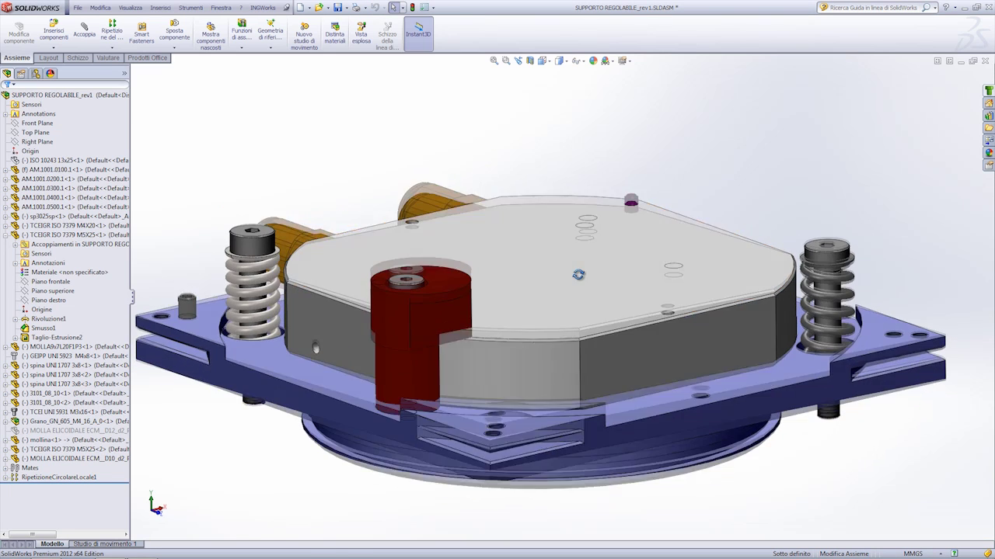
{"action": "scroll", "coordinate": [851, 310], "scroll_direction": "down", "scroll_amount": 3}
{"action": "left_click", "coordinate": [796, 233]}
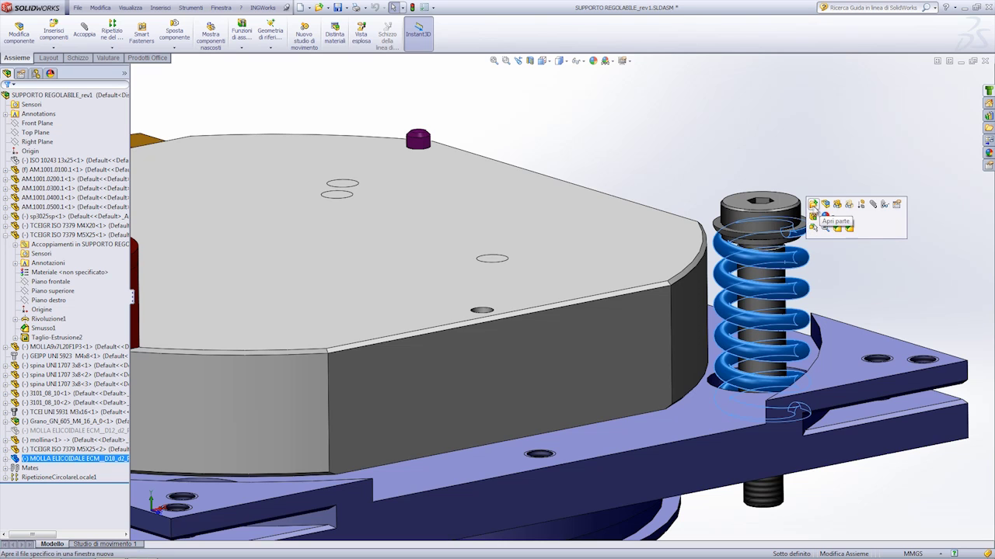
{"action": "left_click", "coordinate": [812, 214]}
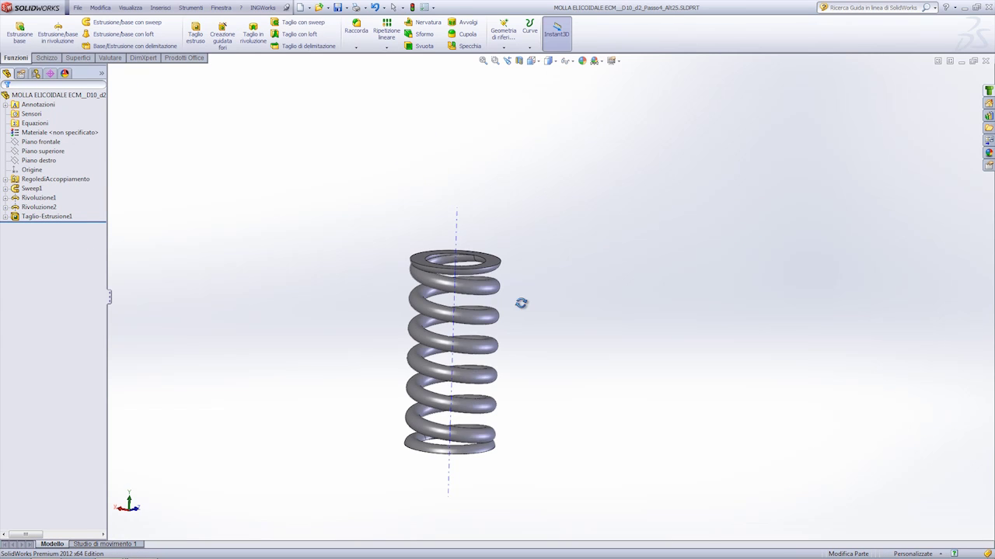
Redefine the Elica/Spirale1 helix under Sweep1 as 'Altezza e rivoluzione' (25 mm, 6.25 turns)
{"action": "left_click", "coordinate": [580, 88]}
{"action": "scroll", "coordinate": [457, 398], "scroll_direction": "down", "scroll_amount": 3}
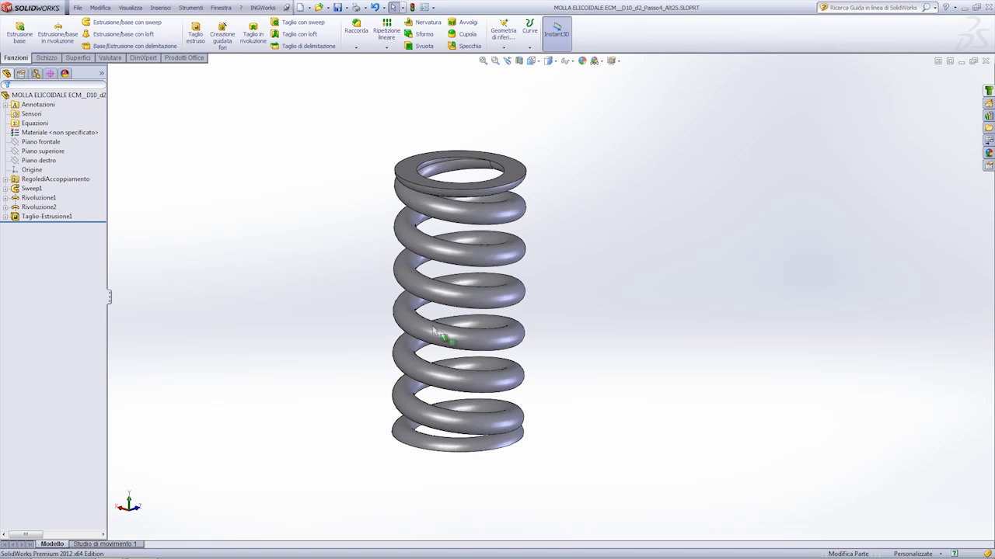
{"action": "left_click", "coordinate": [35, 189]}
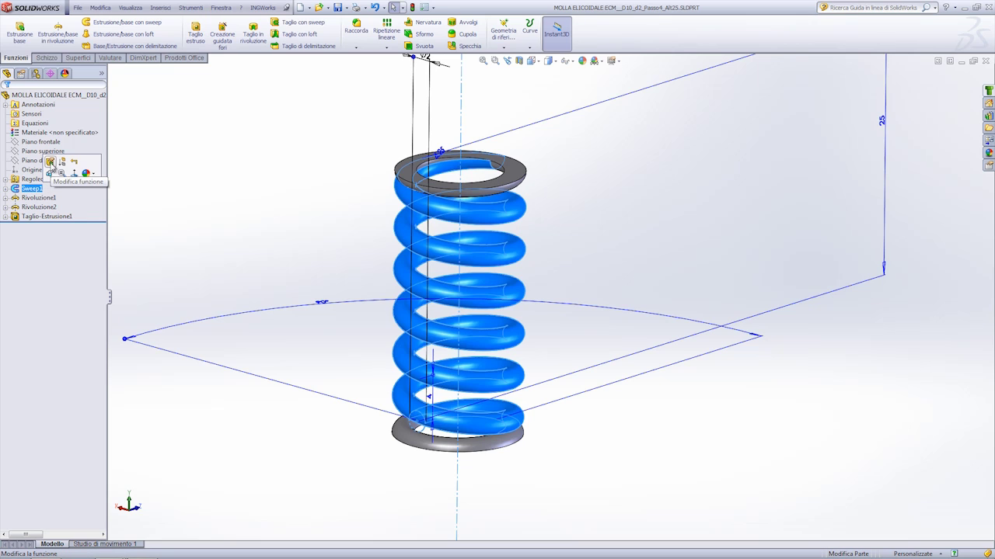
{"action": "left_click", "coordinate": [5, 189]}
{"action": "left_click", "coordinate": [43, 207]}
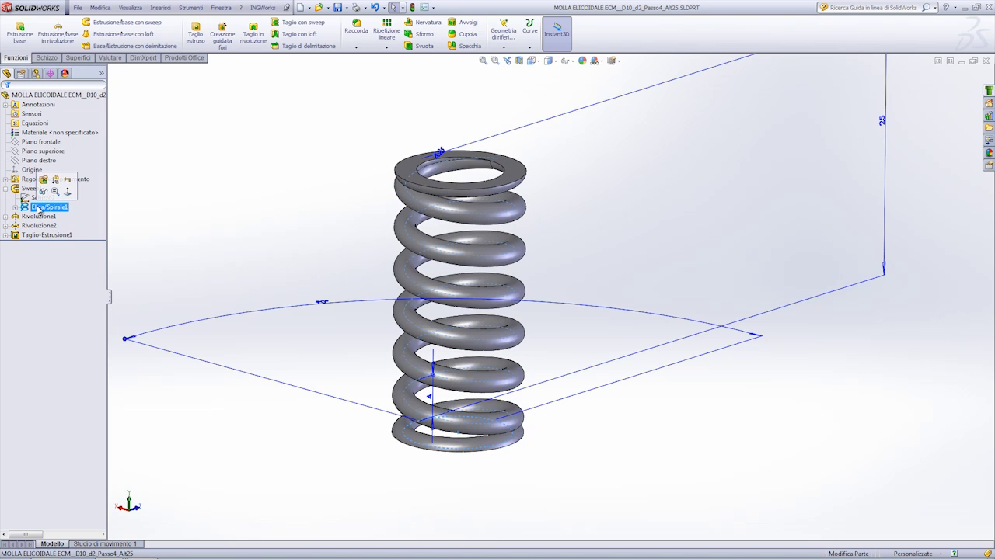
{"action": "left_click", "coordinate": [43, 179]}
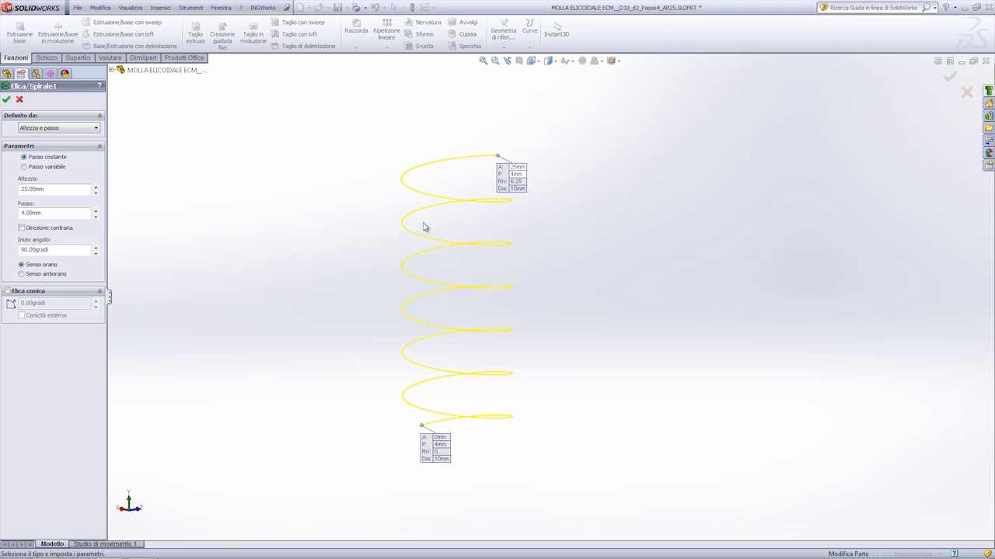
{"action": "mouse_move", "coordinate": [541, 273]}
{"action": "middle_mouse_down"}
{"action": "mouse_move", "coordinate": [571, 267]}
{"action": "mouse_move", "coordinate": [416, 276]}
{"action": "middle_mouse_up"}
{"action": "left_click", "coordinate": [60, 130]}
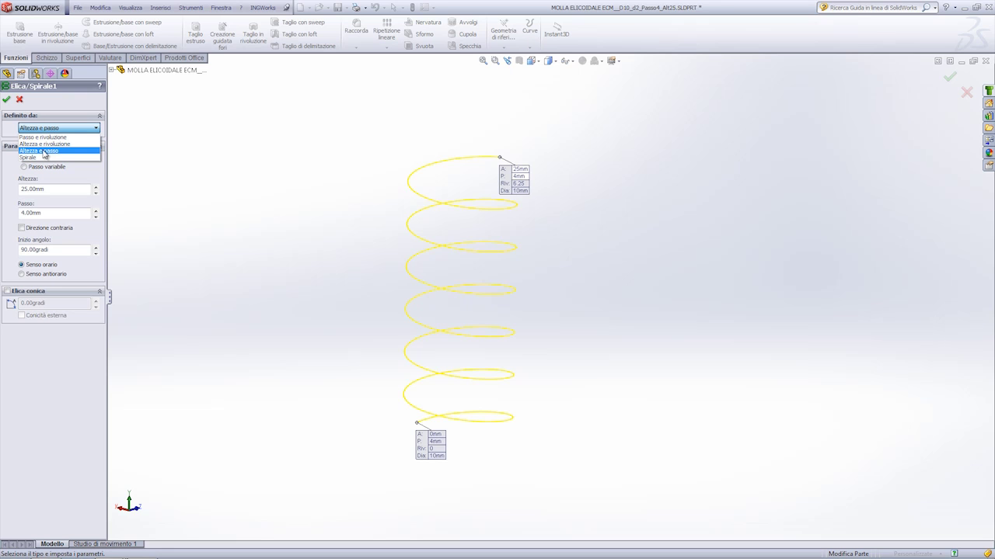
{"action": "left_click", "coordinate": [45, 145]}
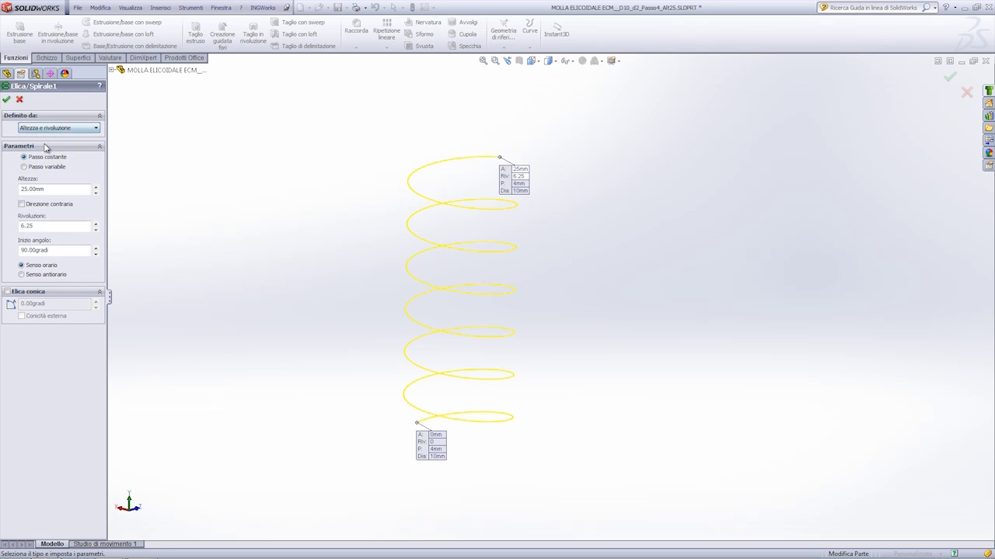
{"action": "left_click", "coordinate": [7, 101]}
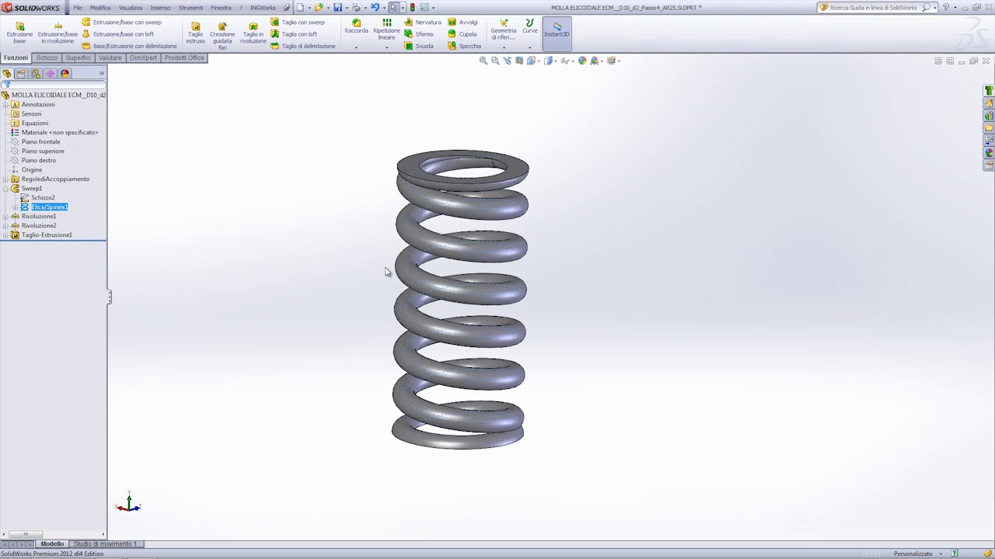
Shorten the helix height to 22.5 mm with the Instant3D handle
{"action": "double_click", "coordinate": [509, 206]}
{"action": "mouse_move", "coordinate": [716, 285]}
{"action": "middle_mouse_down"}
{"action": "mouse_move", "coordinate": [625, 255]}
{"action": "mouse_move", "coordinate": [571, 223]}
{"action": "mouse_move", "coordinate": [588, 138]}
{"action": "mouse_move", "coordinate": [651, 197]}
{"action": "middle_mouse_up"}
{"action": "mouse_move", "coordinate": [907, 221]}
{"action": "left_mouse_down"}
{"action": "mouse_move", "coordinate": [905, 271]}
{"action": "mouse_move", "coordinate": [921, 242]}
{"action": "left_mouse_up"}
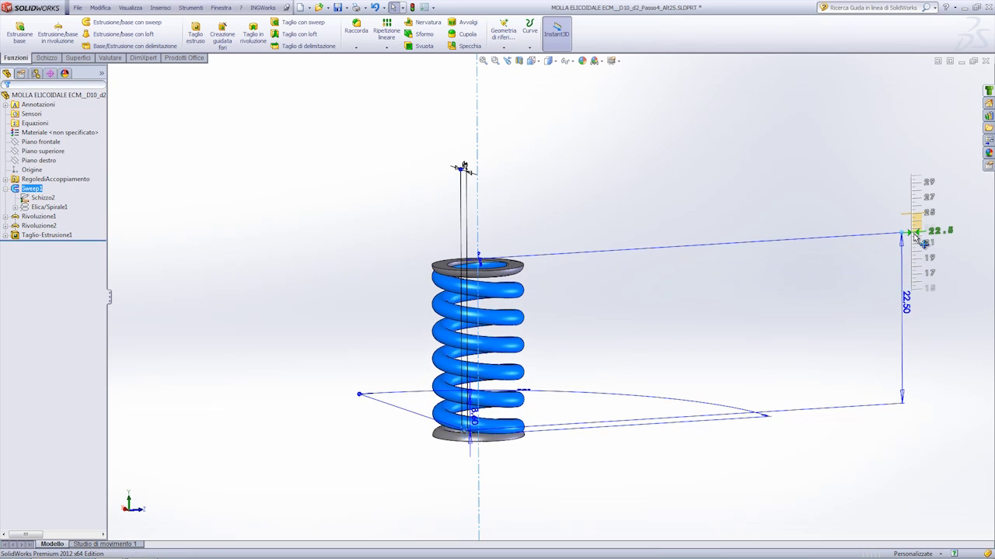
{"action": "left_click", "coordinate": [734, 224]}
Roll the feature history back to just before Sweep1
{"action": "scroll", "coordinate": [469, 365], "scroll_direction": "down", "scroll_amount": 2}
{"action": "middle_click_drag", "start_coordinate": [471, 395], "coordinate": [432, 342]}
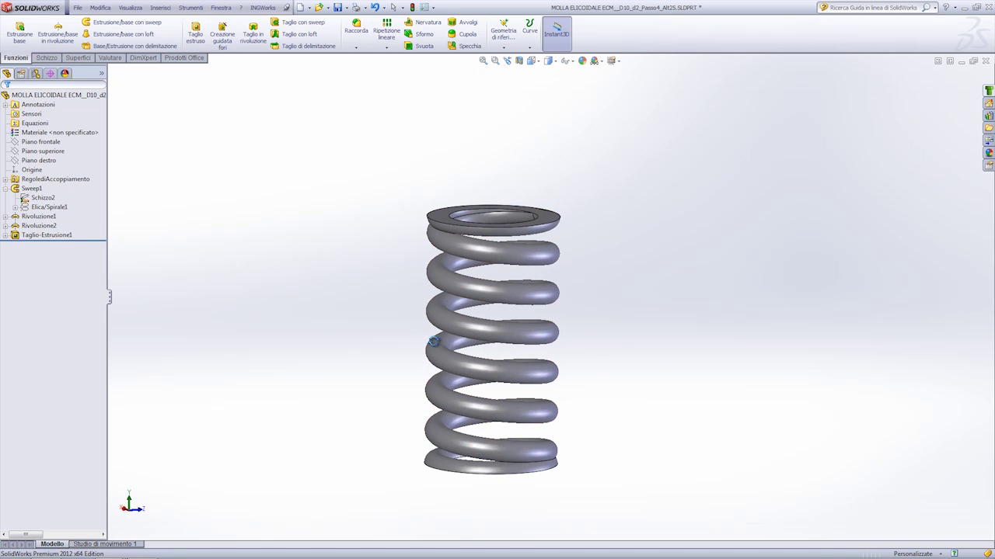
{"action": "middle_click_drag", "start_coordinate": [433, 342], "coordinate": [401, 344]}
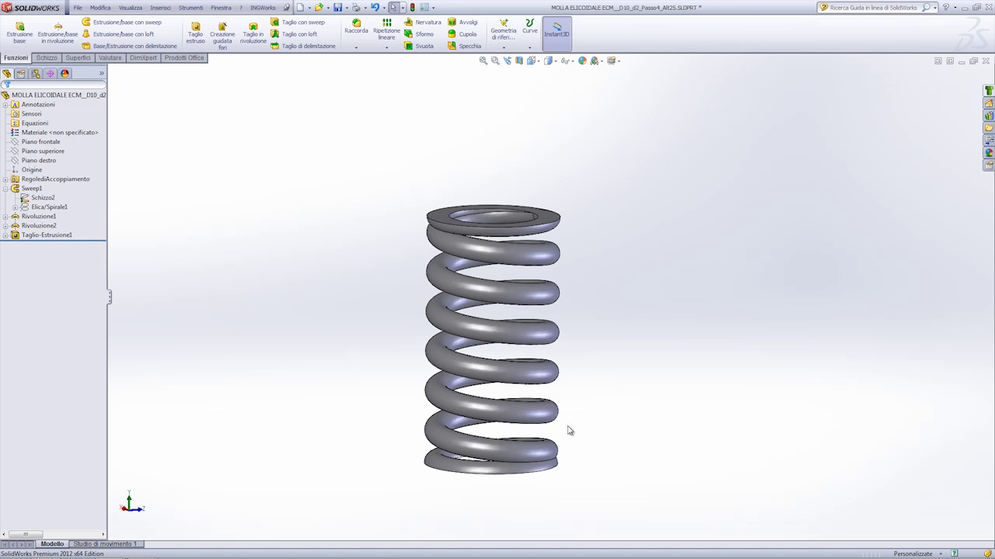
{"action": "middle_click_drag", "start_coordinate": [526, 406], "coordinate": [463, 344]}
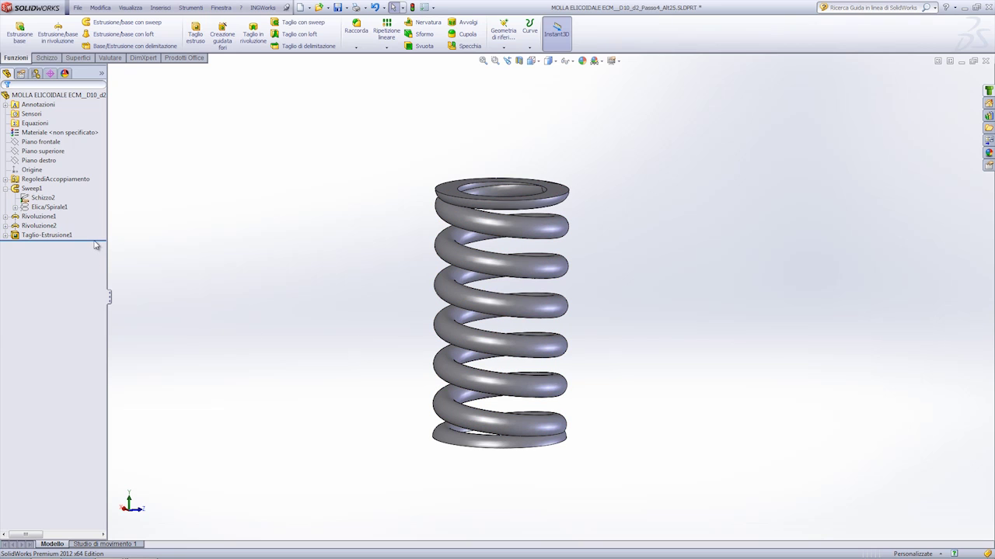
{"action": "left_click_drag", "start_coordinate": [98, 239], "coordinate": [98, 184]}
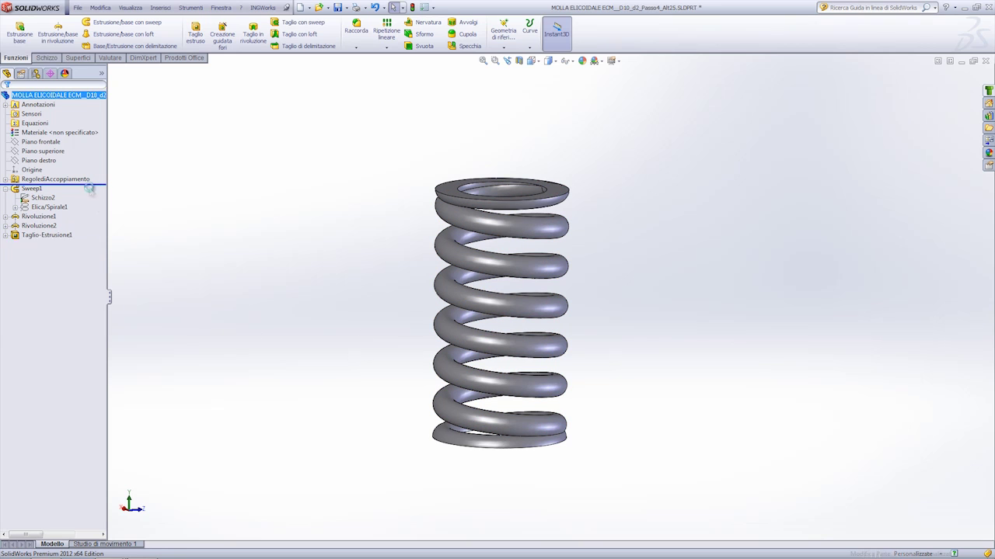
Sketch a vertical line up from the origin on the front plane
{"action": "left_click", "coordinate": [41, 142]}
{"action": "left_click", "coordinate": [52, 130]}
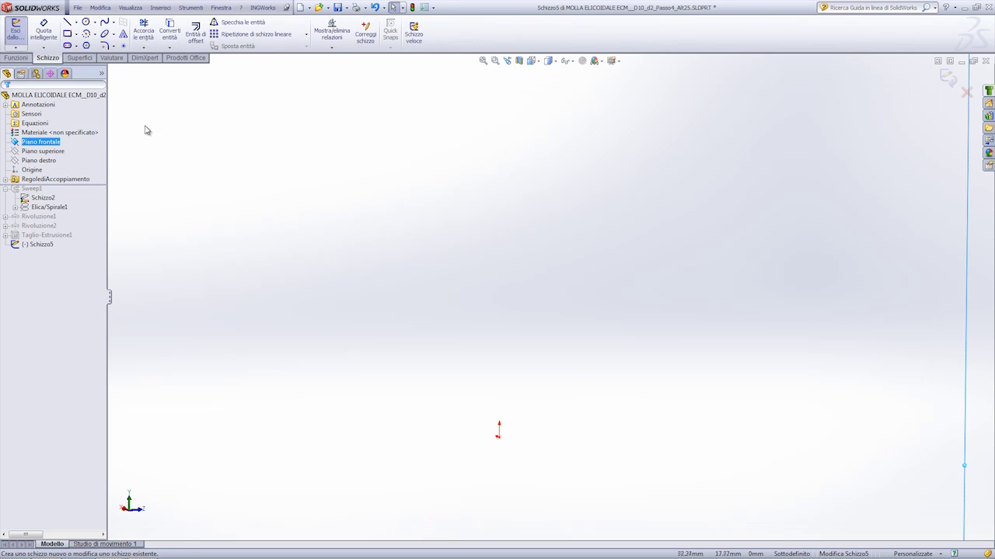
{"action": "left_click", "coordinate": [67, 22]}
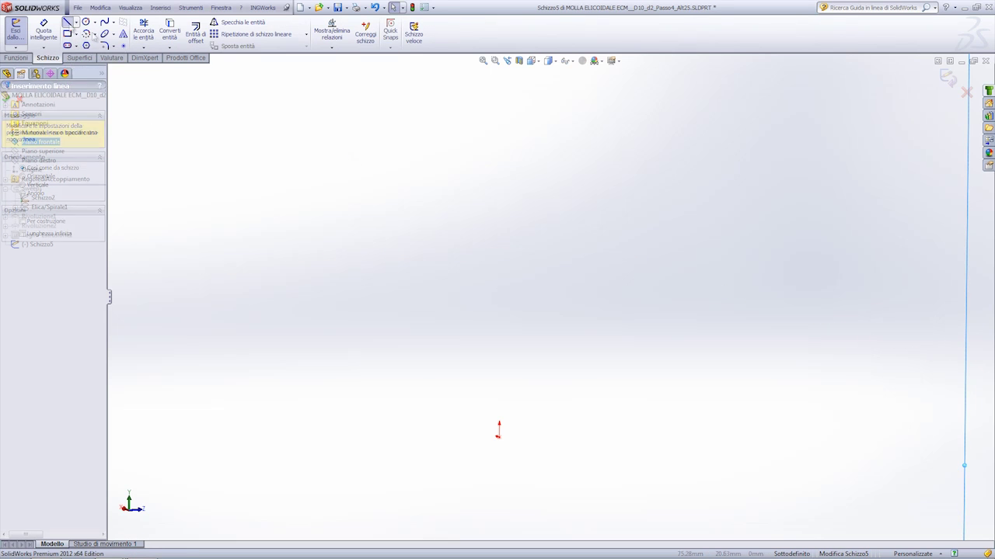
{"action": "left_click", "coordinate": [498, 436]}
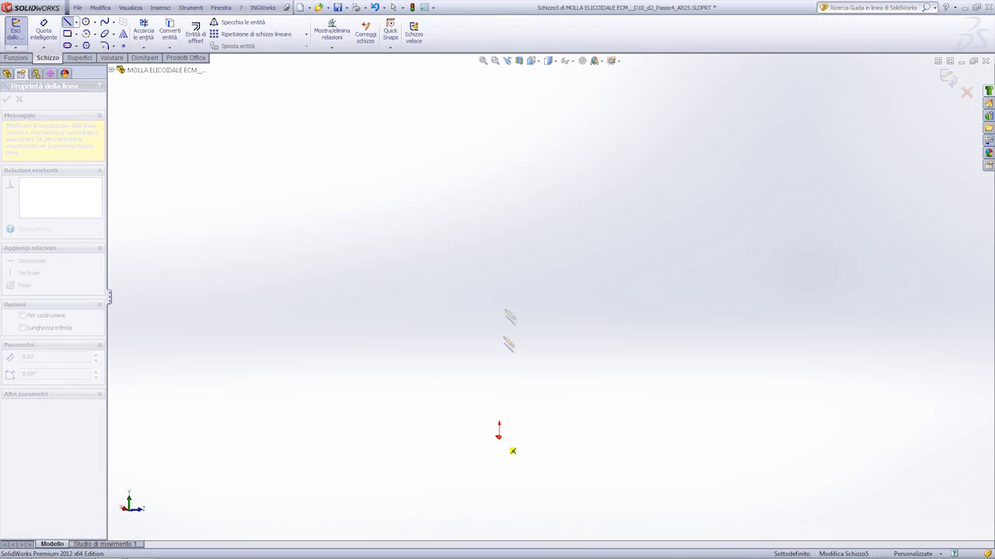
{"action": "left_click", "coordinate": [502, 214]}
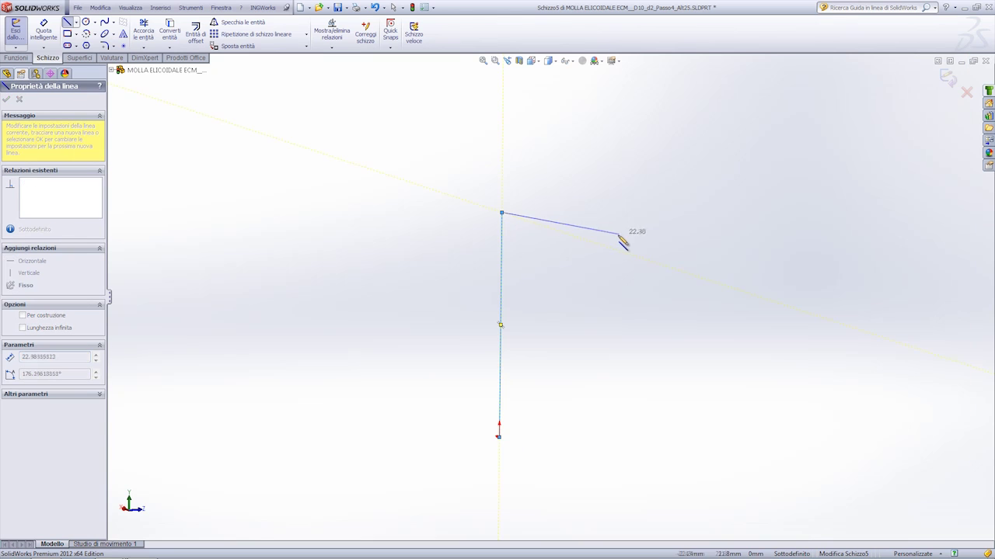
{"action": "key", "text": "Escape"}
Give the line a driven (Pilotata) 20.40 dimension and exit the sketch
{"action": "left_click", "coordinate": [44, 31]}
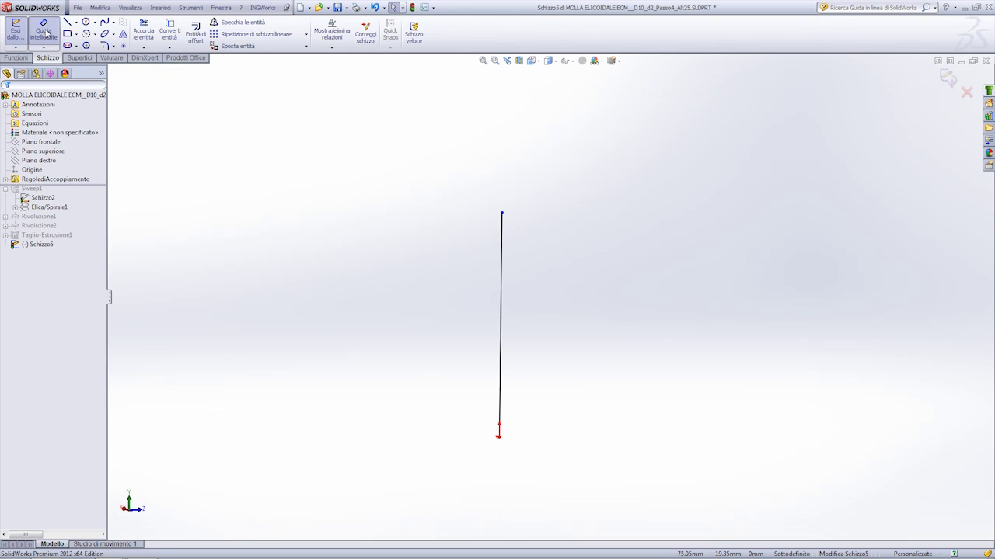
{"action": "left_click", "coordinate": [502, 309]}
{"action": "left_click", "coordinate": [592, 330]}
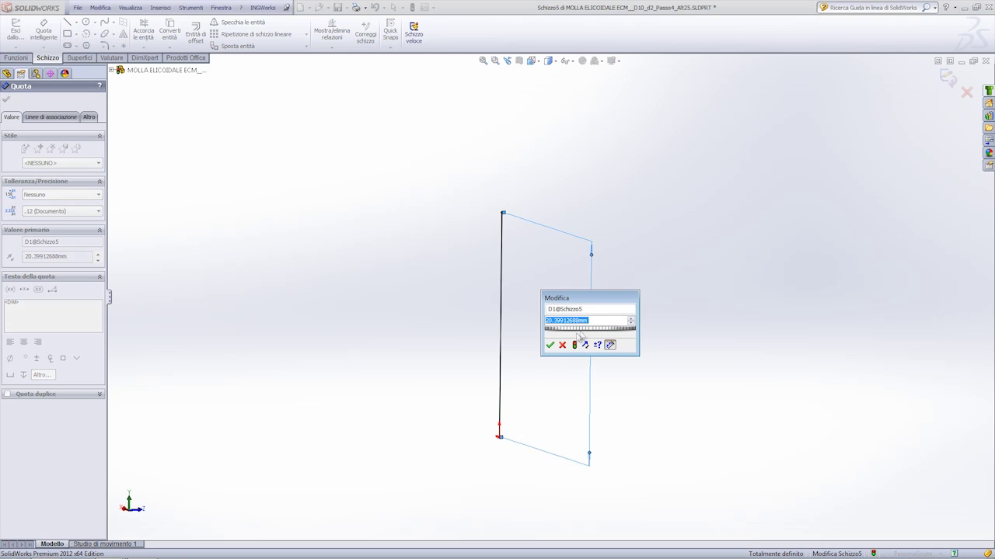
{"action": "left_click", "coordinate": [550, 345]}
{"action": "left_click", "coordinate": [89, 116]}
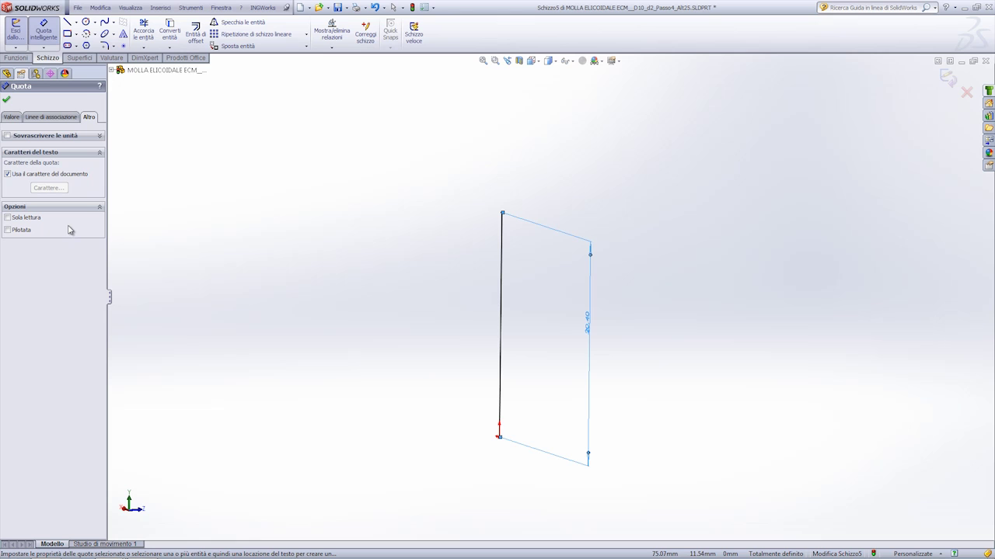
{"action": "left_click", "coordinate": [9, 231]}
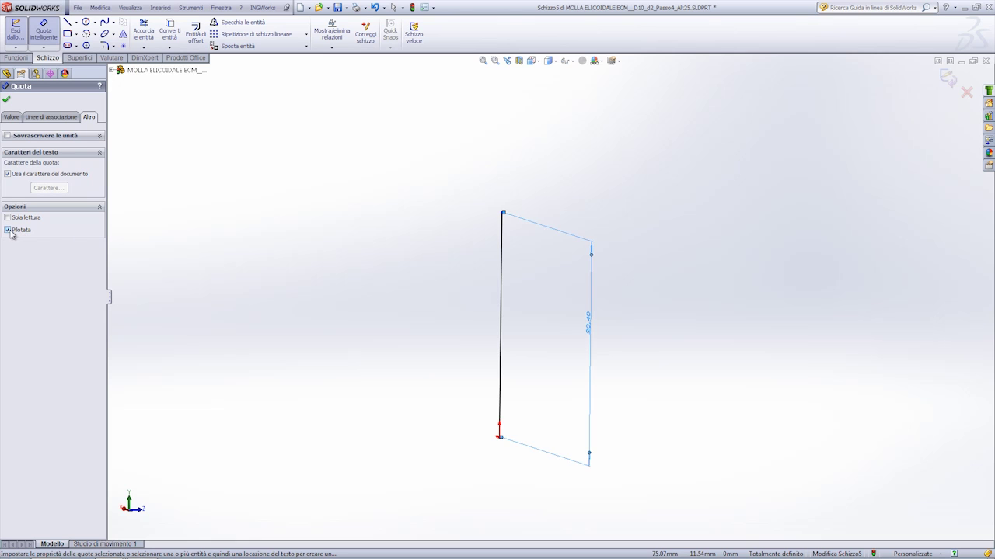
{"action": "left_click", "coordinate": [6, 99]}
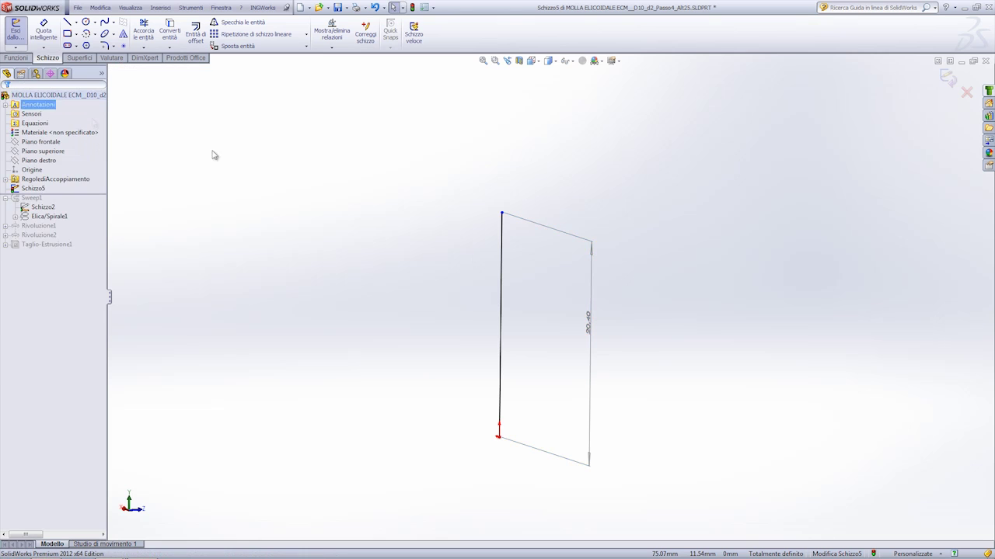
{"action": "left_click", "coordinate": [947, 77]}
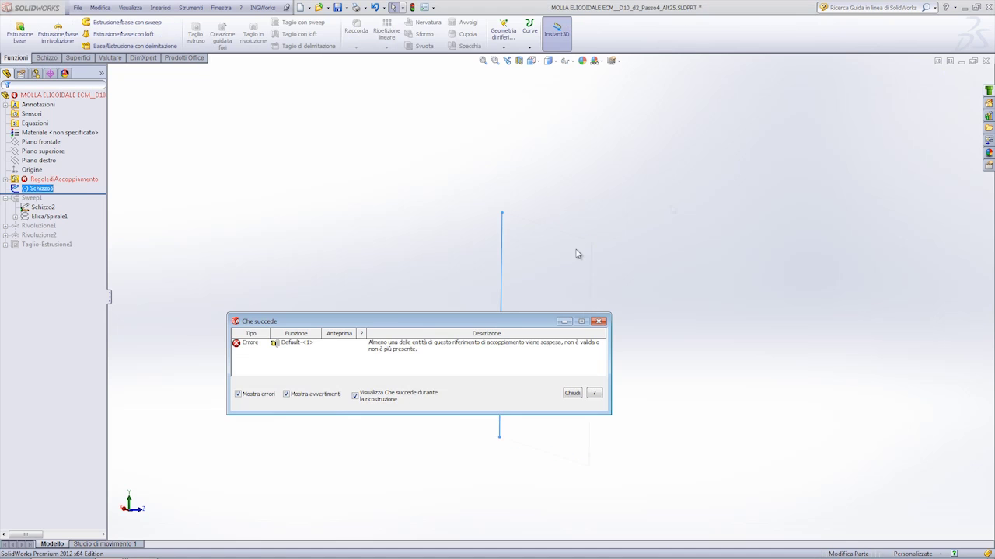
Dismiss the rebuild error report and roll all features forward to show the full spring
{"action": "left_click", "coordinate": [576, 394]}
{"action": "left_click_drag", "start_coordinate": [97, 193], "coordinate": [82, 262]}
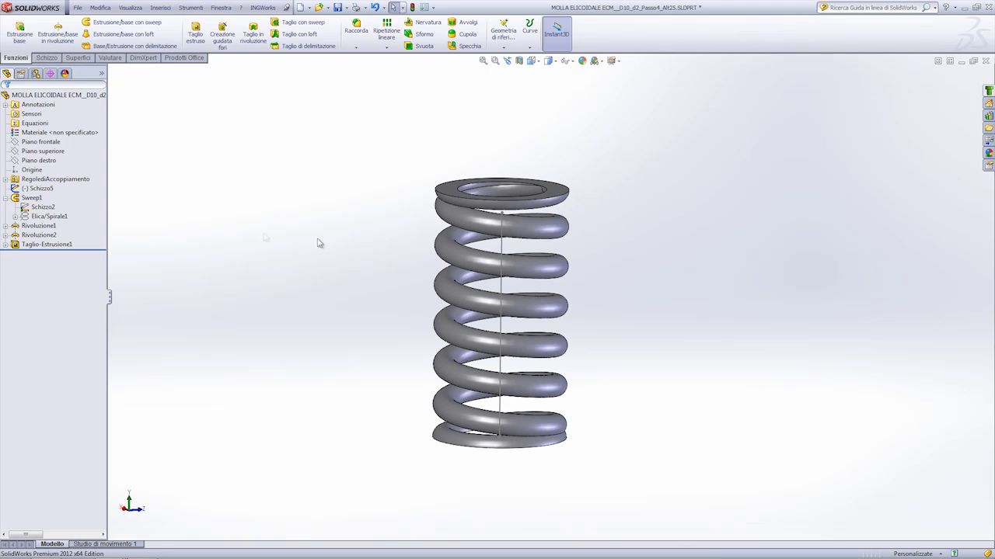
{"action": "middle_click_drag", "start_coordinate": [544, 326], "coordinate": [314, 274]}
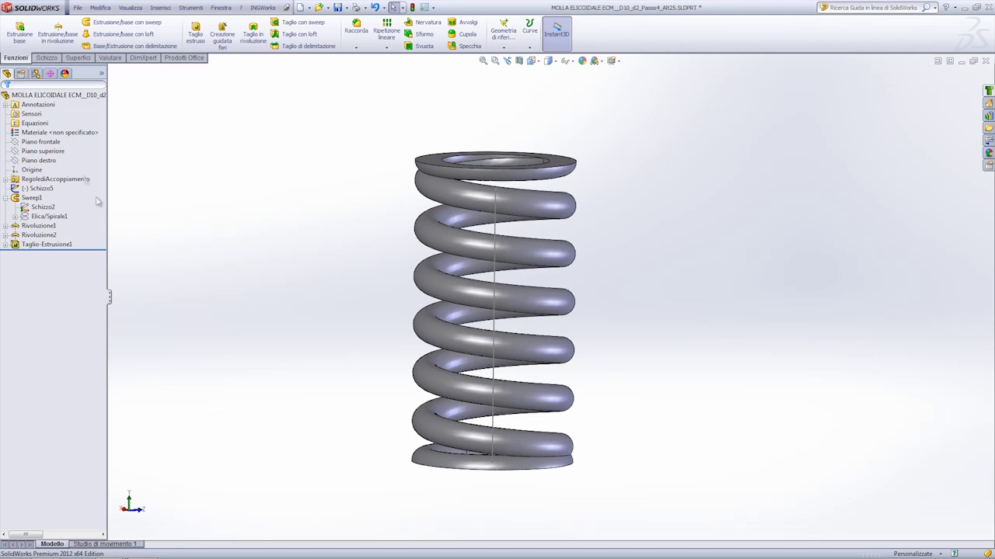
{"action": "right_click", "coordinate": [43, 124]}
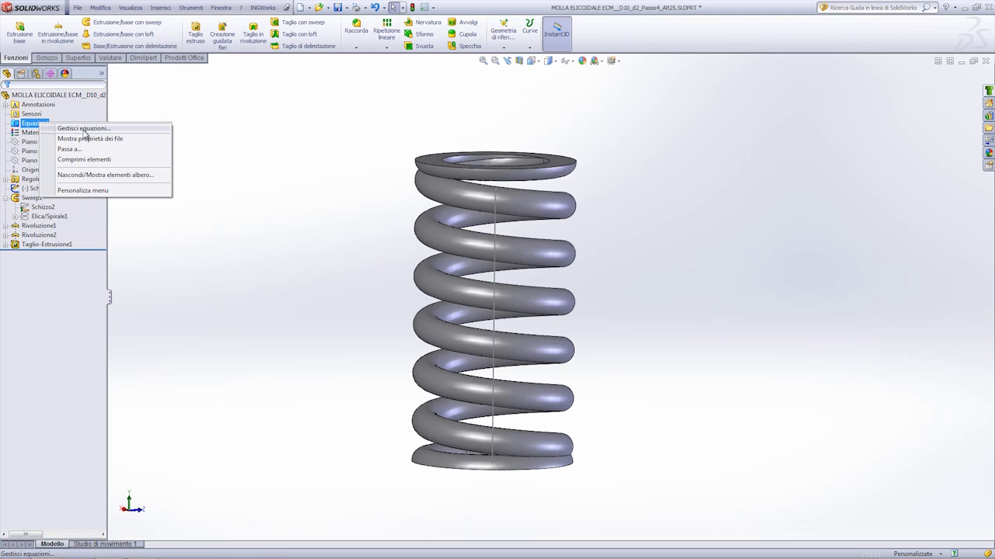
Add a new equation in Gestisci equazioni for the Elica/Spirale1 helix height
{"action": "left_click", "coordinate": [81, 128]}
{"action": "left_click_drag", "start_coordinate": [641, 361], "coordinate": [678, 298]}
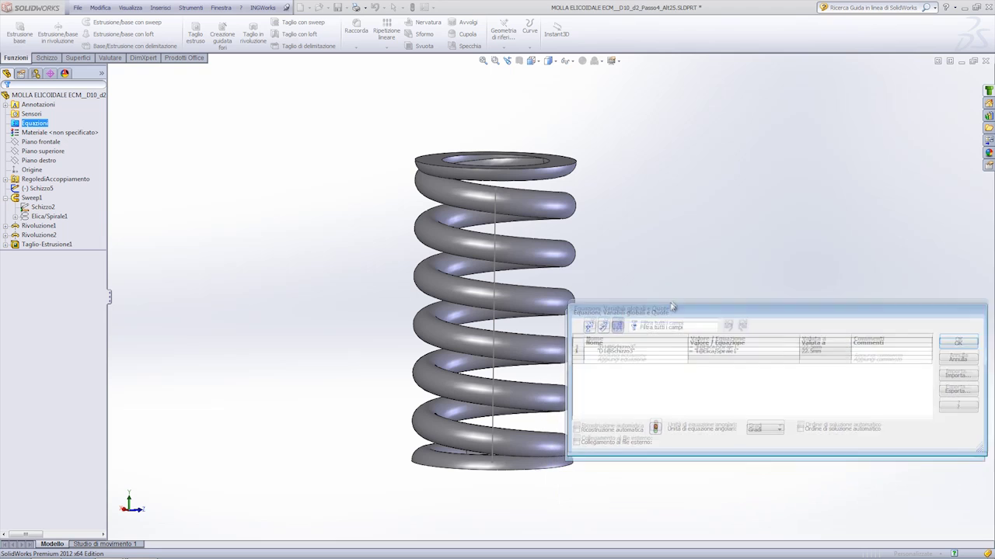
{"action": "left_click", "coordinate": [49, 218]}
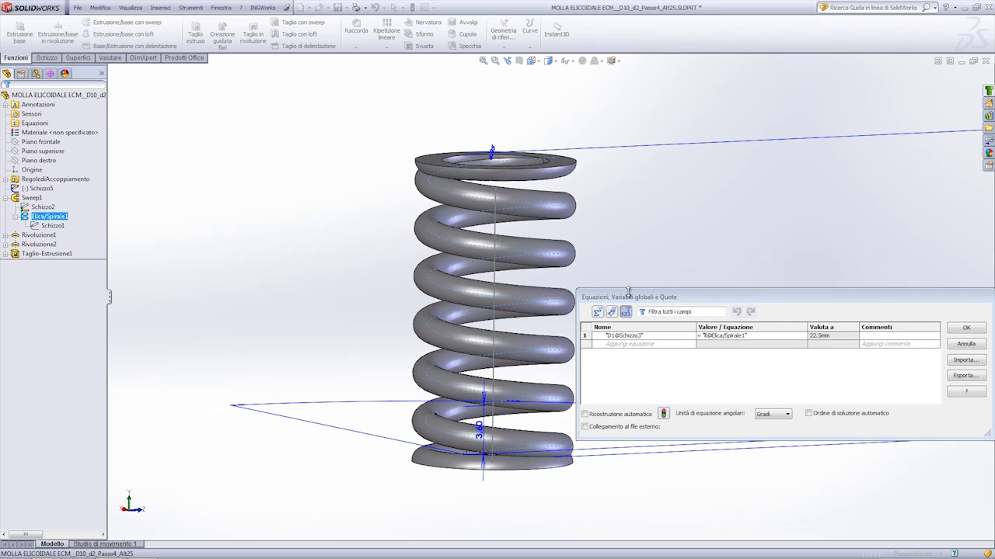
{"action": "left_click_drag", "start_coordinate": [629, 301], "coordinate": [586, 358]}
{"action": "scroll", "coordinate": [717, 275], "scroll_direction": "up", "scroll_amount": 1}
{"action": "scroll", "coordinate": [770, 295], "scroll_direction": "up", "scroll_amount": 1}
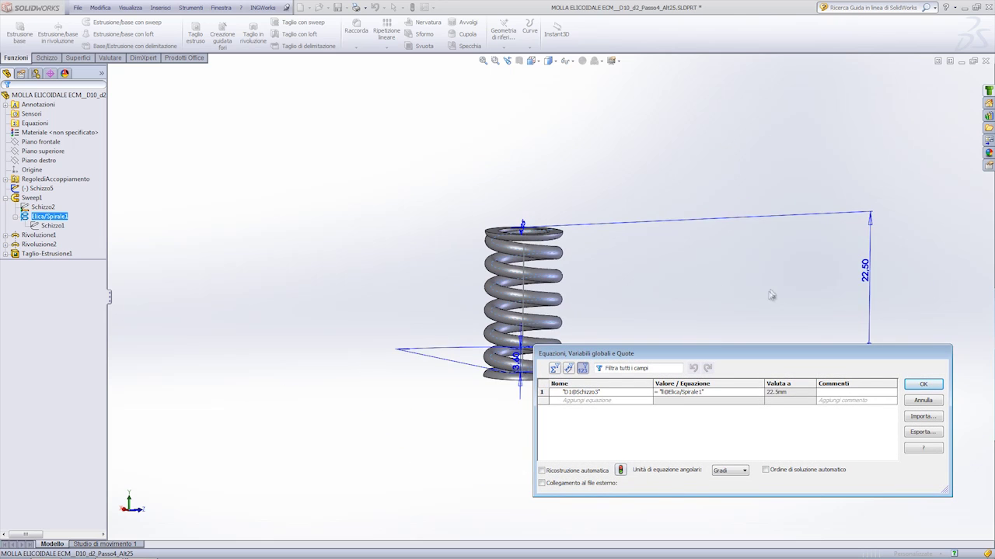
{"action": "scroll", "coordinate": [769, 297], "scroll_direction": "up", "scroll_amount": 1}
{"action": "left_click", "coordinate": [591, 401]}
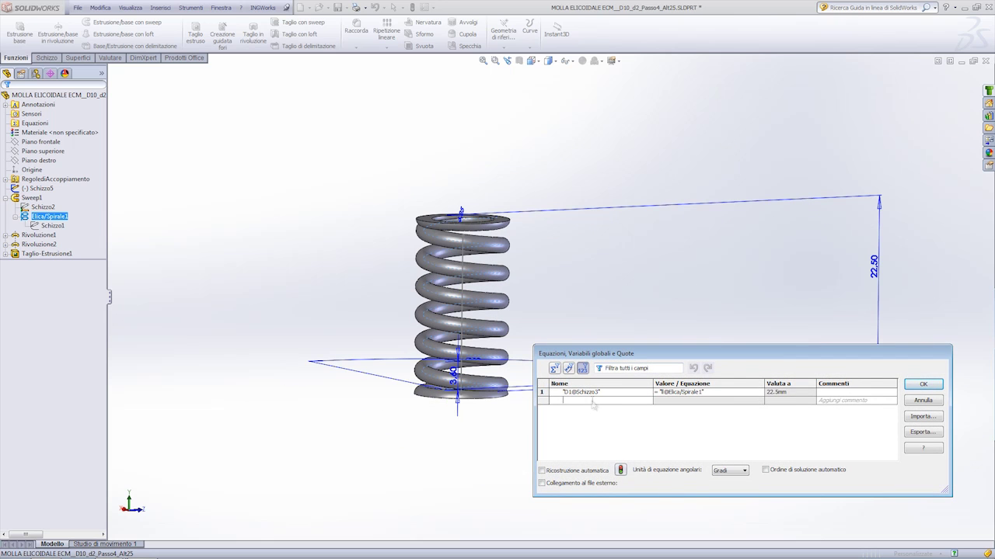
{"action": "left_click", "coordinate": [875, 275]}
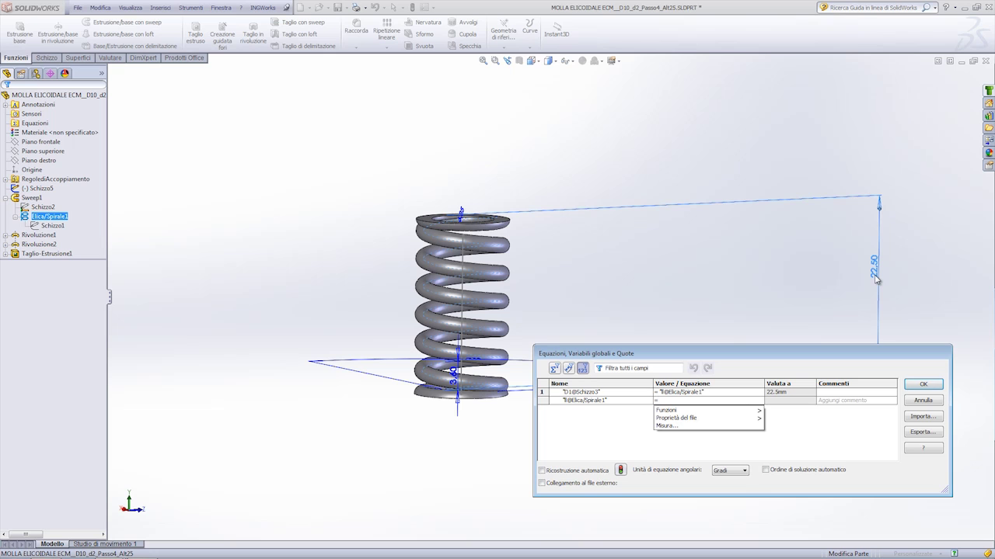
{"action": "left_click", "coordinate": [47, 226]}
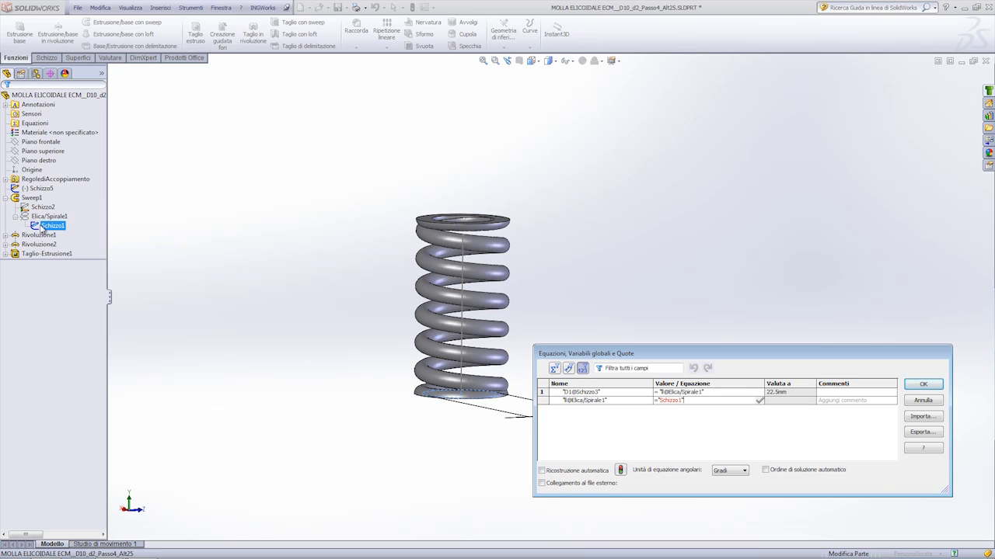
{"action": "left_click", "coordinate": [37, 189]}
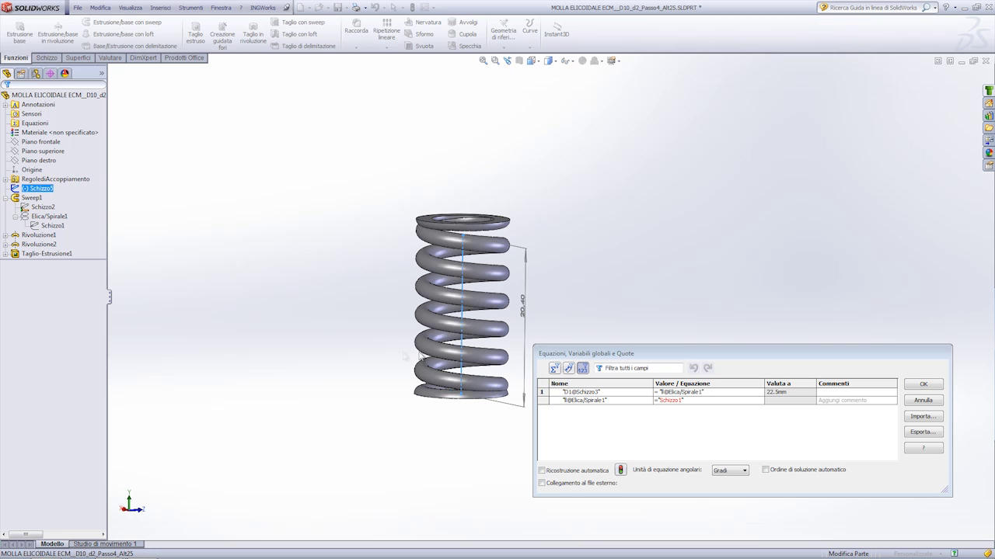
Set the helix height equal to D1@Schizzo5 (20.4 mm), move it to row 1, and apply
{"action": "left_click", "coordinate": [695, 403]}
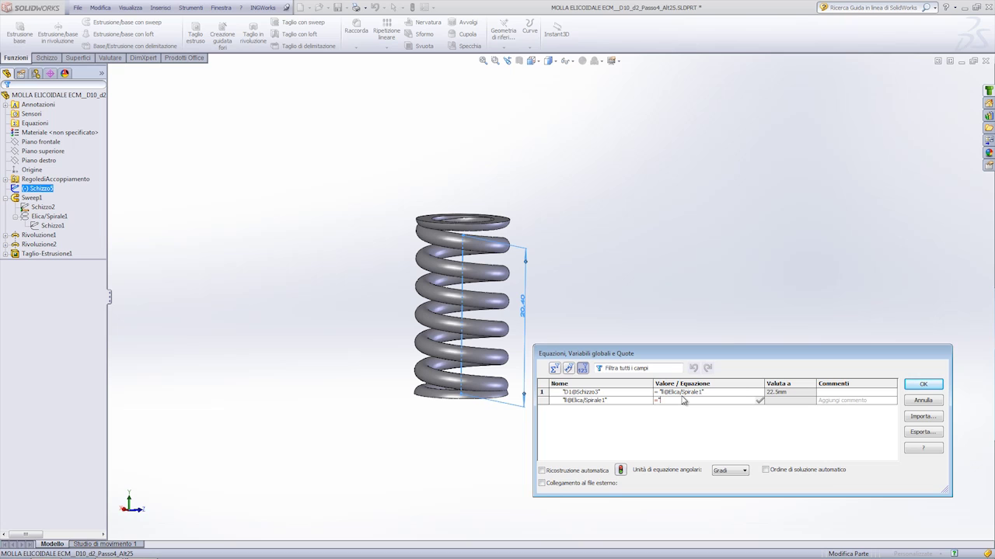
{"action": "key", "text": "BackSpace"}
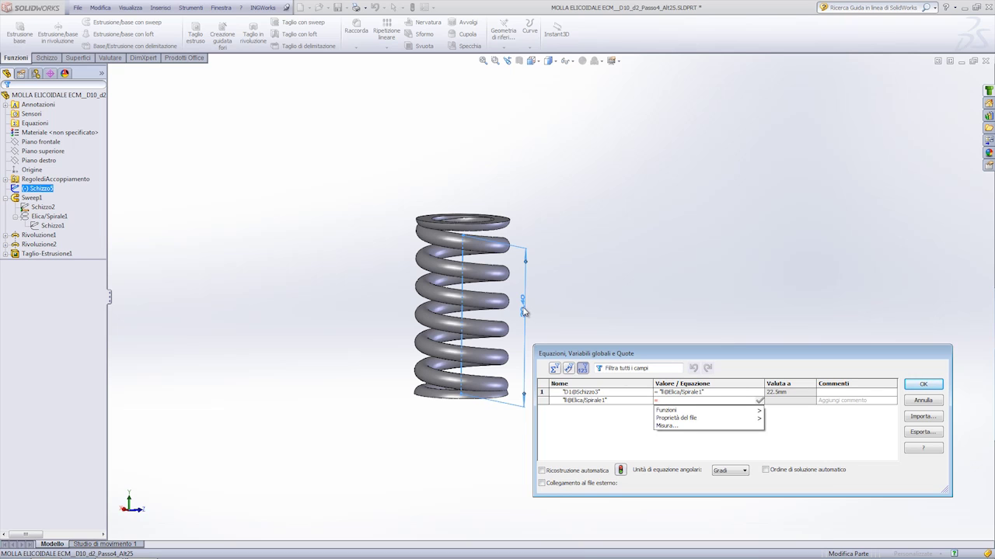
{"action": "left_click", "coordinate": [523, 311]}
{"action": "left_click", "coordinate": [761, 401]}
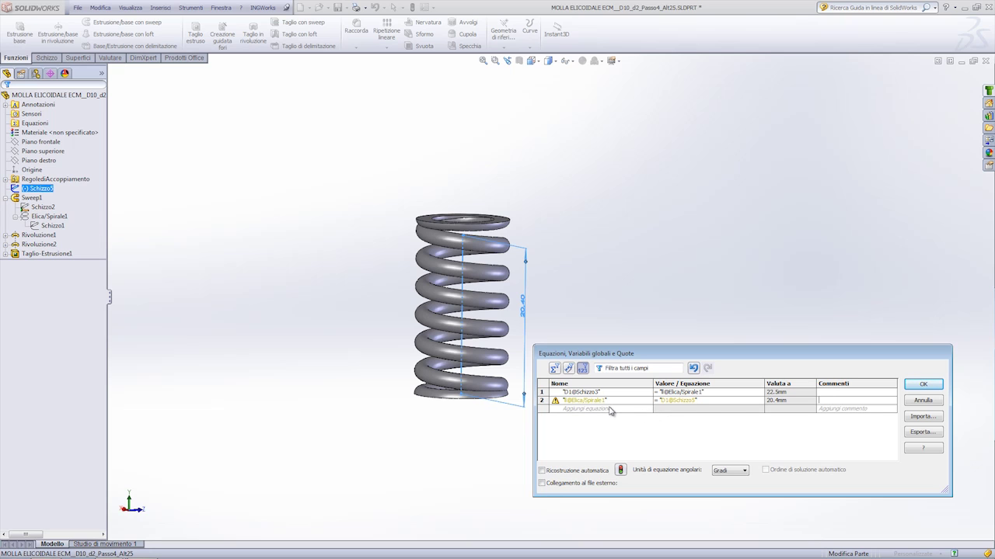
{"action": "left_click", "coordinate": [710, 401]}
{"action": "key", "text": "Return"}
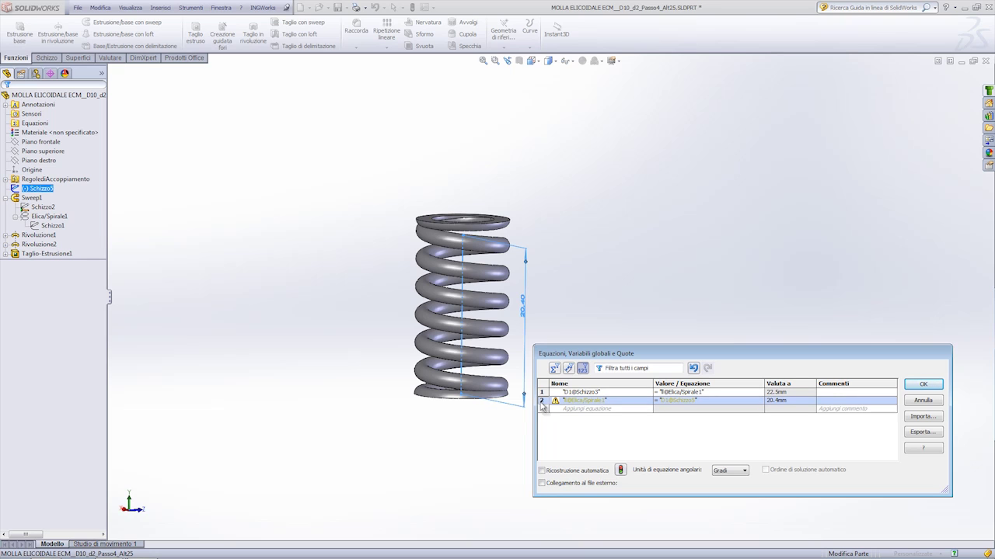
{"action": "left_click_drag", "start_coordinate": [544, 393], "coordinate": [543, 388]}
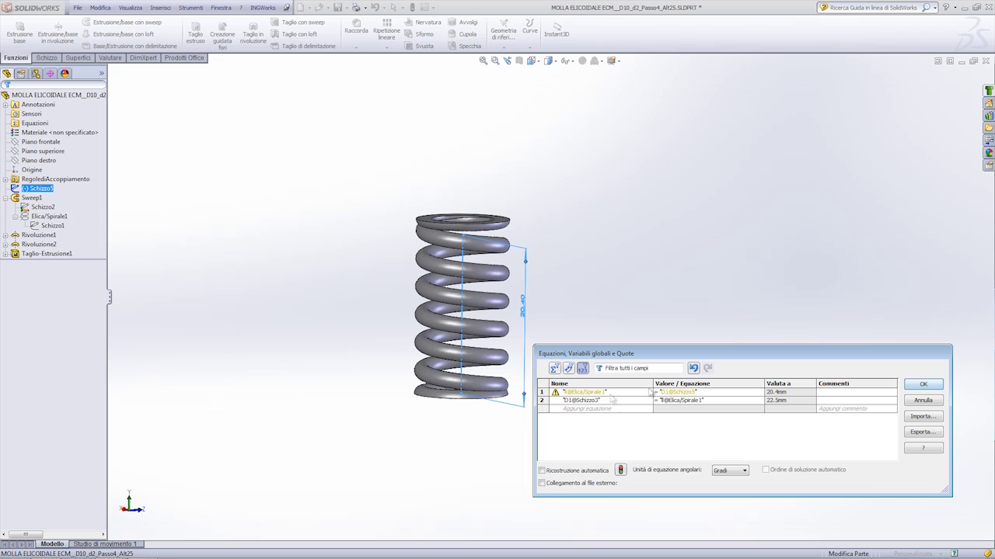
{"action": "left_click", "coordinate": [923, 384]}
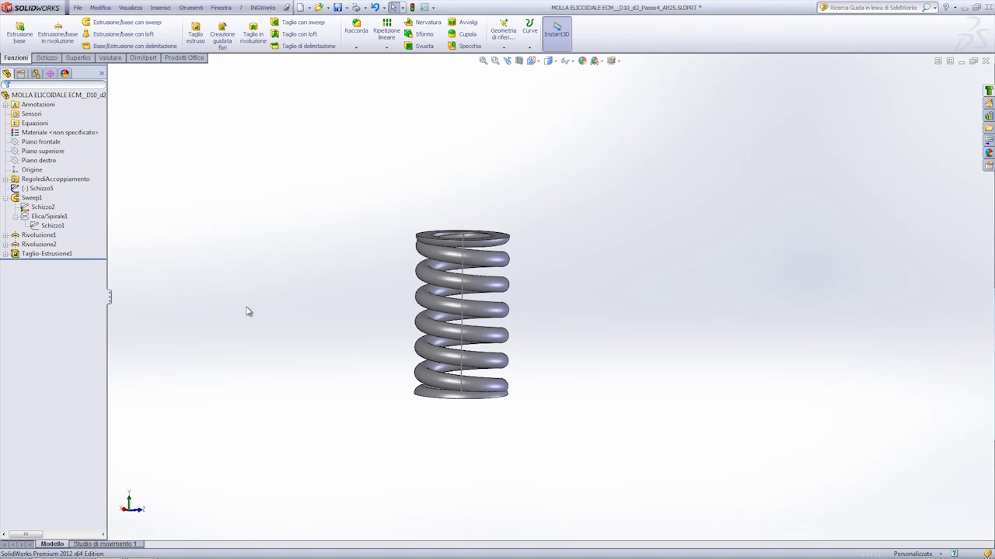
Inspect Schizzo5's 20.40 dimension on the spring part, then return to the assembly
{"action": "scroll", "coordinate": [404, 313], "scroll_direction": "down", "scroll_amount": 2}
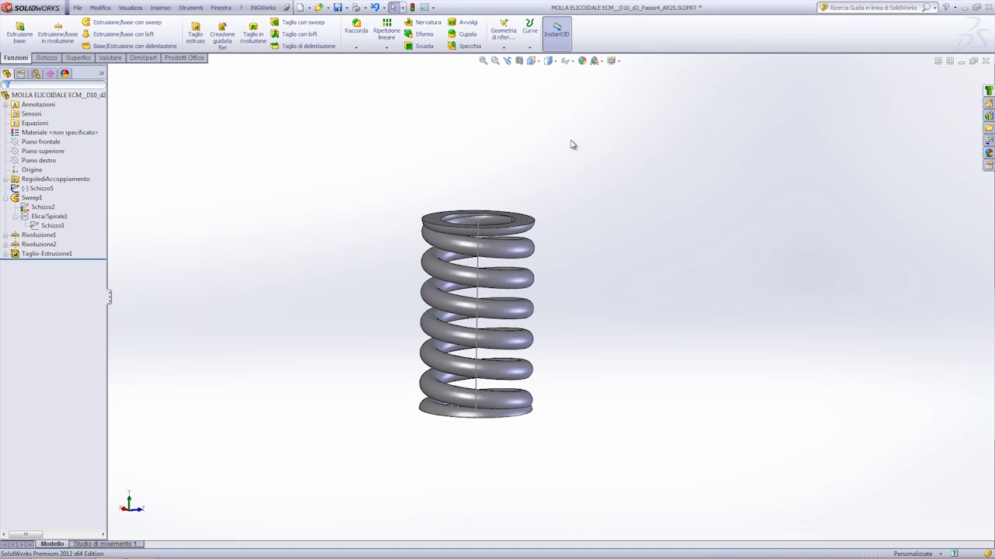
{"action": "left_click", "coordinate": [39, 189]}
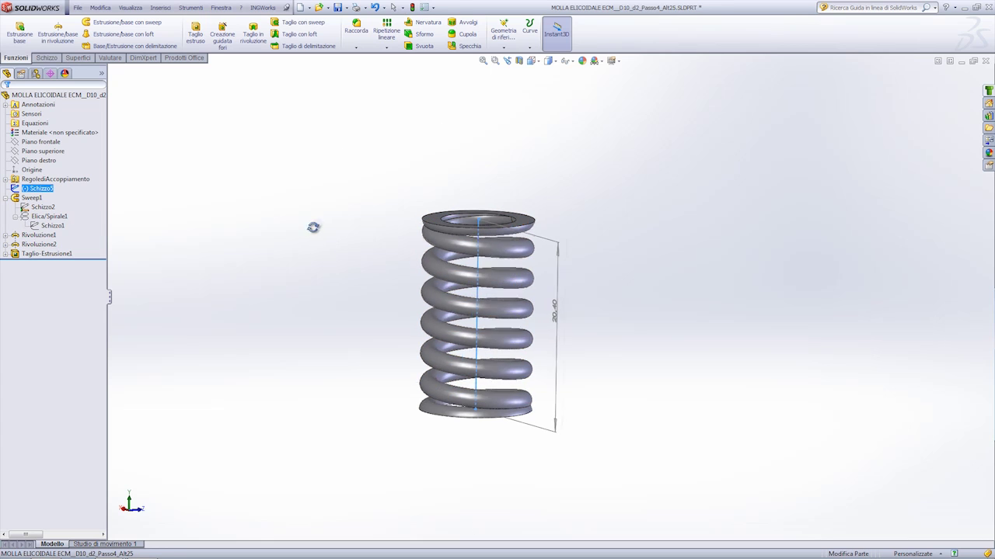
{"action": "middle_click_drag", "start_coordinate": [313, 229], "coordinate": [345, 228]}
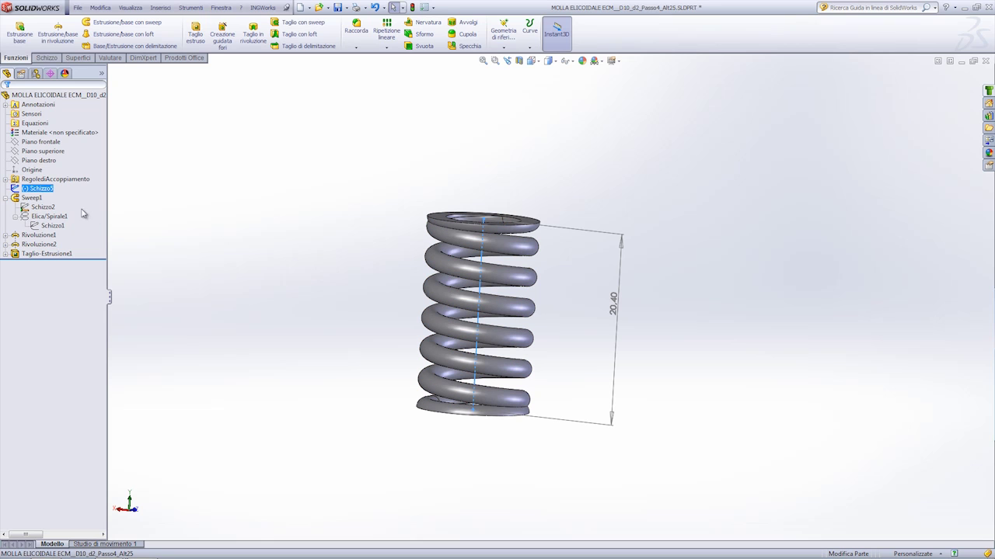
{"action": "middle_click_drag", "start_coordinate": [317, 260], "coordinate": [309, 267]}
{"action": "left_click", "coordinate": [233, 246]}
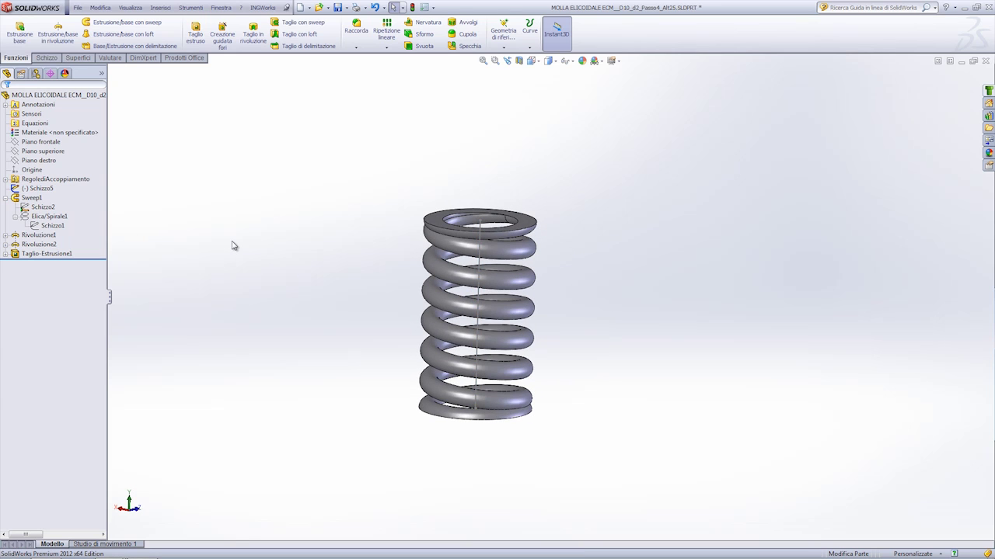
{"action": "key", "text": "ctrl+Tab"}
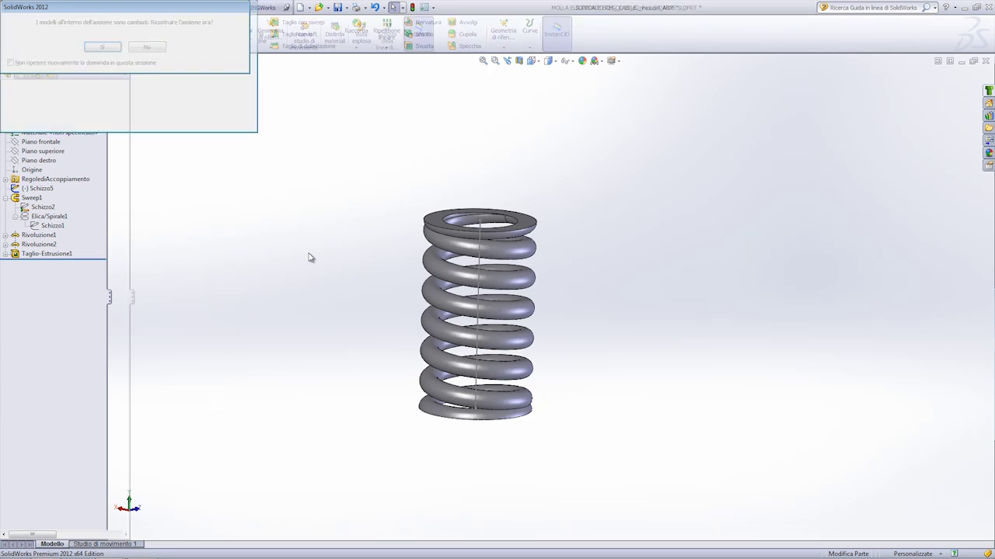
Rebuild the assembly and nudge the washer along the screw
{"action": "left_click", "coordinate": [102, 47]}
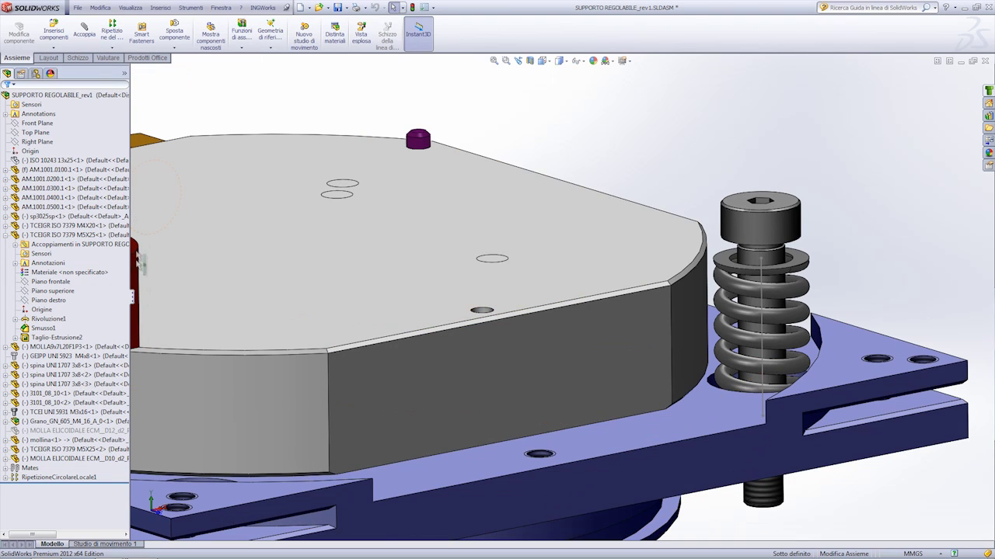
{"action": "scroll", "coordinate": [771, 265], "scroll_direction": "down", "scroll_amount": 2}
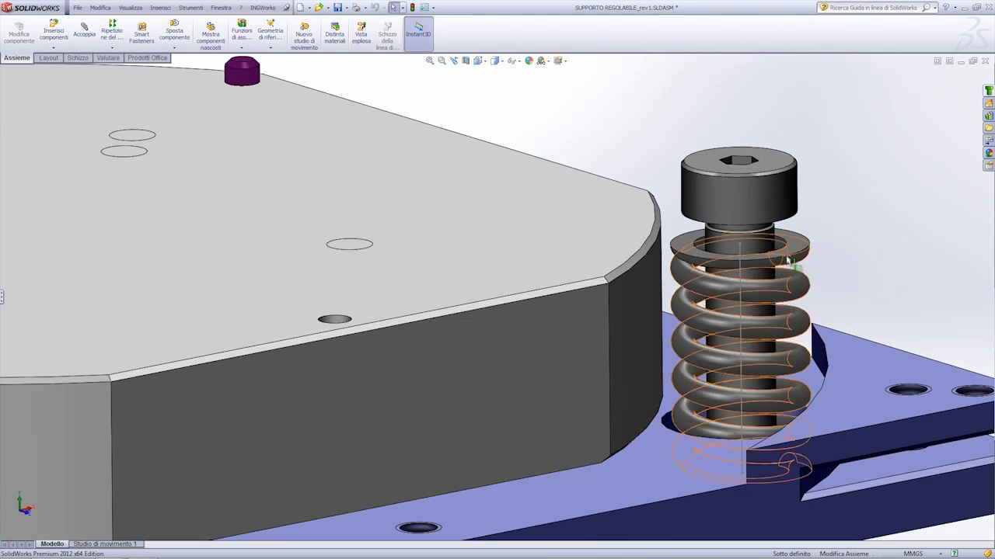
{"action": "left_click_drag", "start_coordinate": [793, 249], "coordinate": [796, 245]}
{"action": "key", "text": "Escape"}
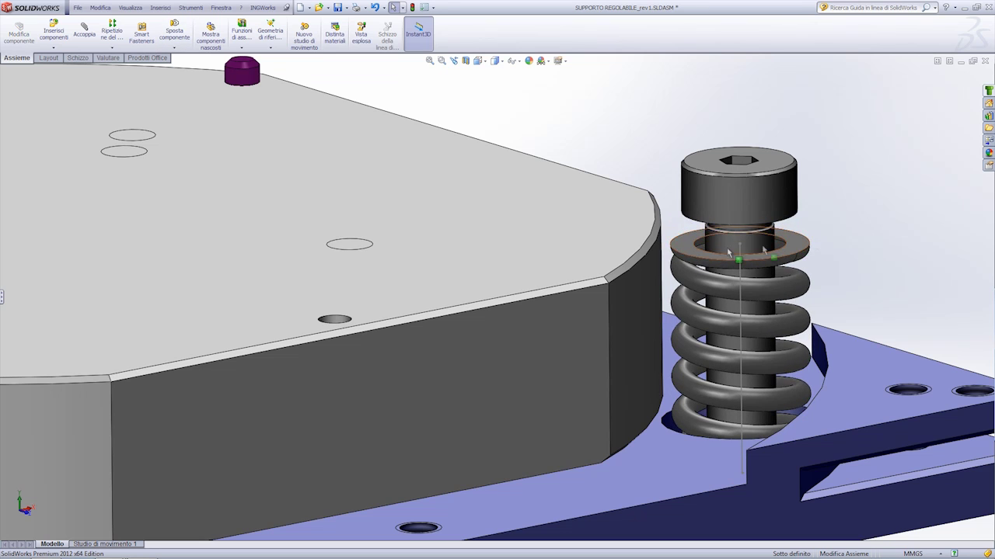
{"action": "middle_click_drag", "start_coordinate": [797, 246], "coordinate": [703, 244]}
Select the spring component and edit it in context with Modifica parte
{"action": "scroll", "coordinate": [722, 257], "scroll_direction": "down", "scroll_amount": 3}
{"action": "left_click", "coordinate": [701, 247]}
{"action": "middle_click_drag", "start_coordinate": [628, 248], "coordinate": [682, 213]}
{"action": "left_click", "coordinate": [544, 191]}
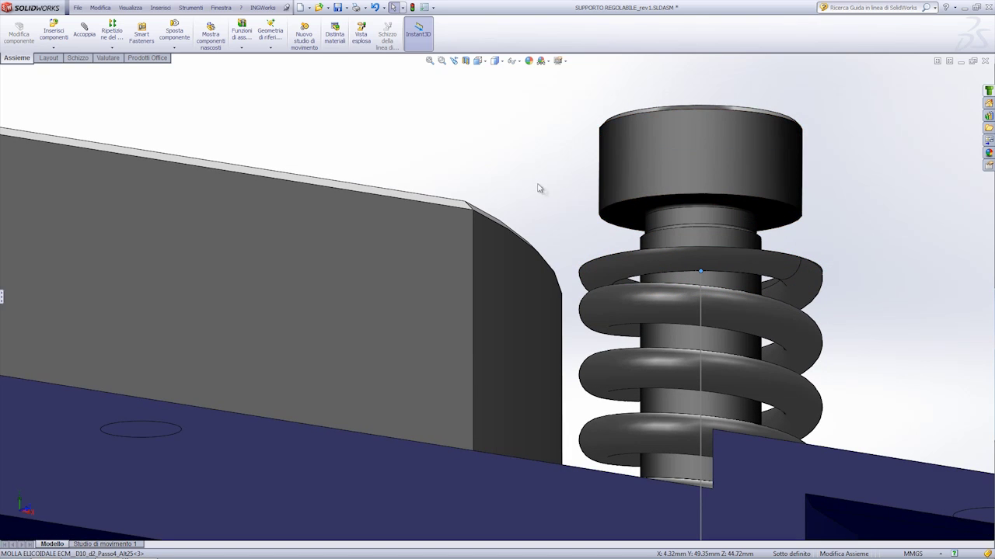
{"action": "left_click", "coordinate": [649, 257]}
{"action": "left_click", "coordinate": [662, 206]}
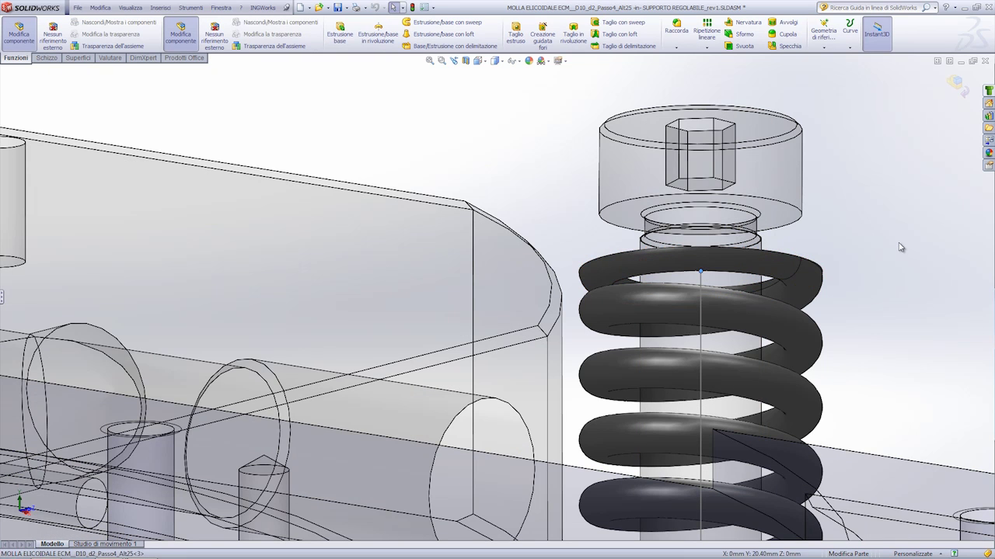
Make Sketch5's helix height line end coincident with the screw head's underside edge
{"action": "key", "text": "ctrl+1"}
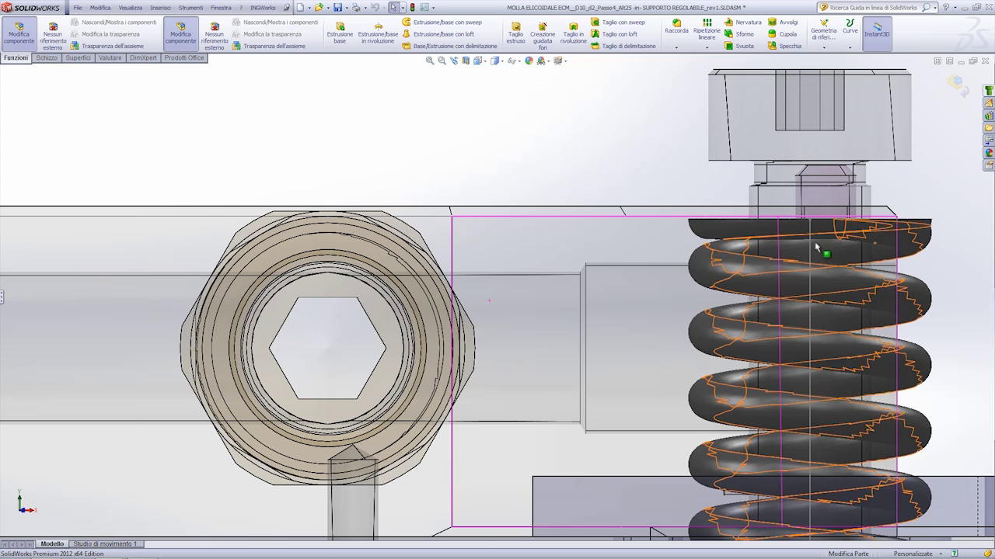
{"action": "left_click", "coordinate": [811, 249]}
{"action": "left_click", "coordinate": [838, 199]}
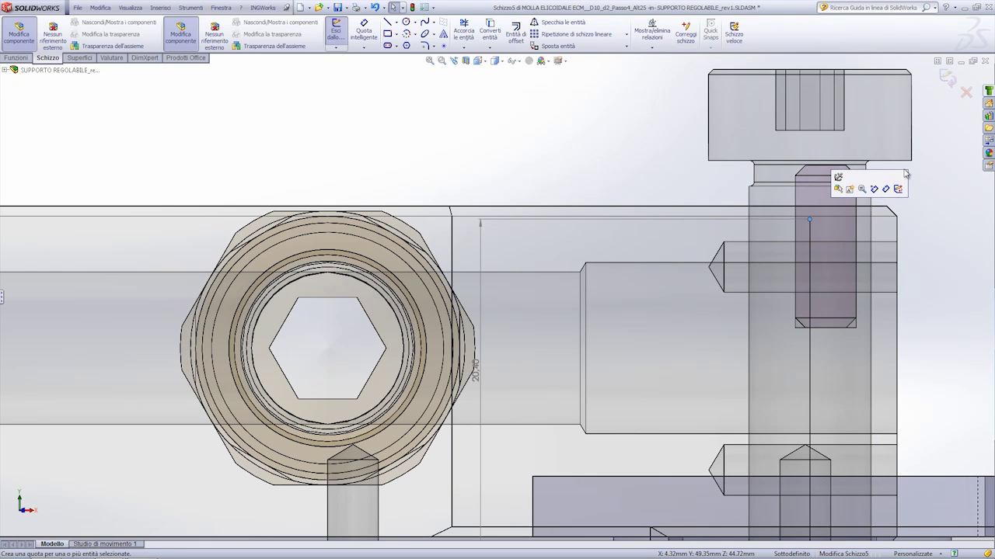
{"action": "scroll", "coordinate": [850, 190], "scroll_direction": "down", "scroll_amount": 2}
{"action": "left_click", "coordinate": [850, 181]}
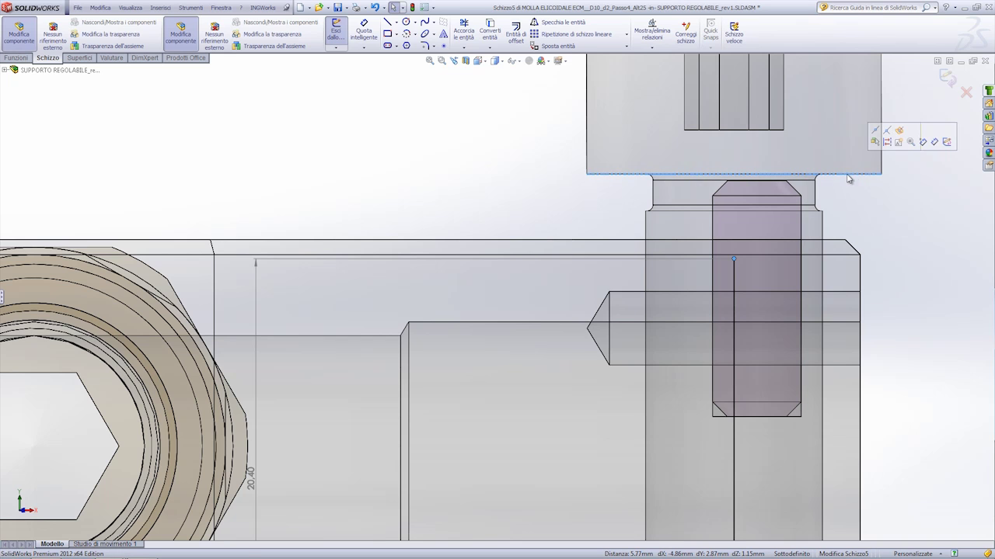
{"action": "left_click", "coordinate": [887, 131]}
{"action": "scroll", "coordinate": [948, 86], "scroll_direction": "up", "scroll_amount": 2}
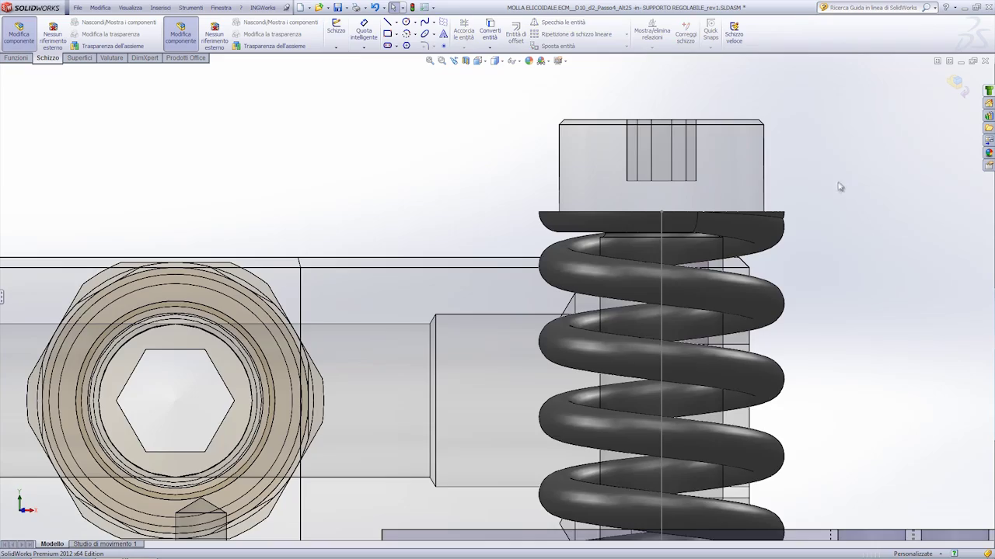
{"action": "scroll", "coordinate": [798, 236], "scroll_direction": "up", "scroll_amount": 1}
{"action": "scroll", "coordinate": [720, 271], "scroll_direction": "up", "scroll_amount": 2}
{"action": "key", "text": "ctrl+7"}
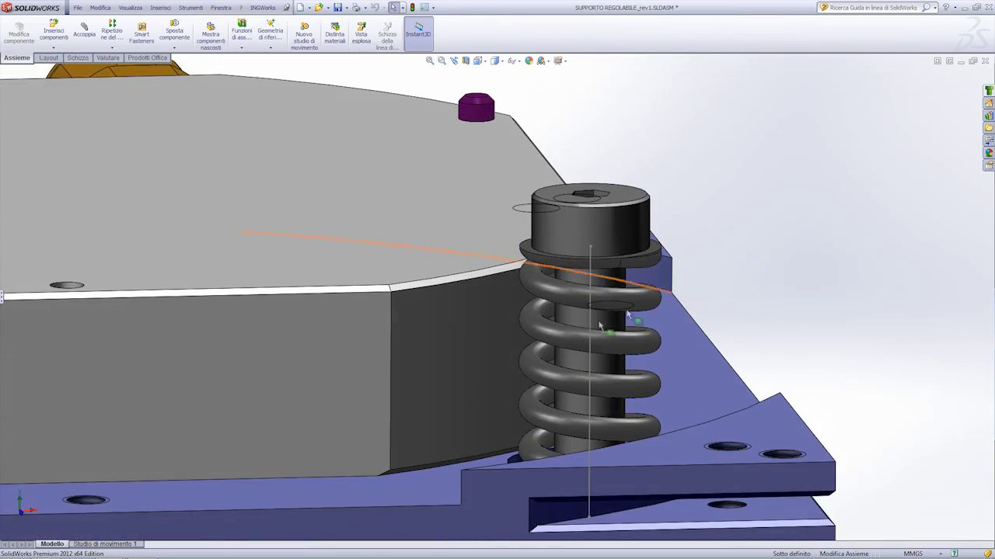
Drag the spring up off the base plate to a new position
{"action": "scroll", "coordinate": [628, 314], "scroll_direction": "down", "scroll_amount": 3}
{"action": "scroll", "coordinate": [544, 326], "scroll_direction": "up", "scroll_amount": 3}
{"action": "middle_click_drag", "start_coordinate": [513, 311], "coordinate": [505, 346]}
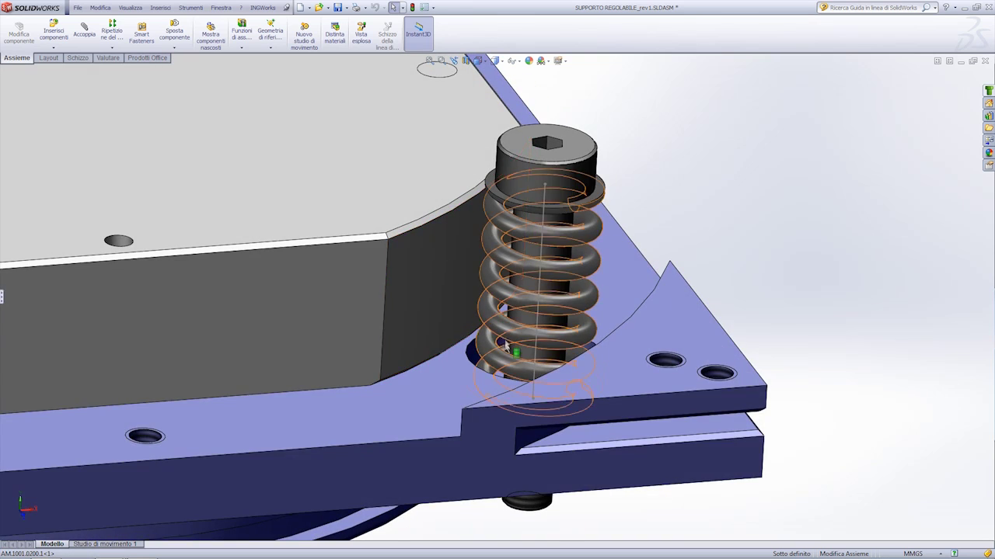
{"action": "scroll", "coordinate": [505, 346], "scroll_direction": "up", "scroll_amount": 2}
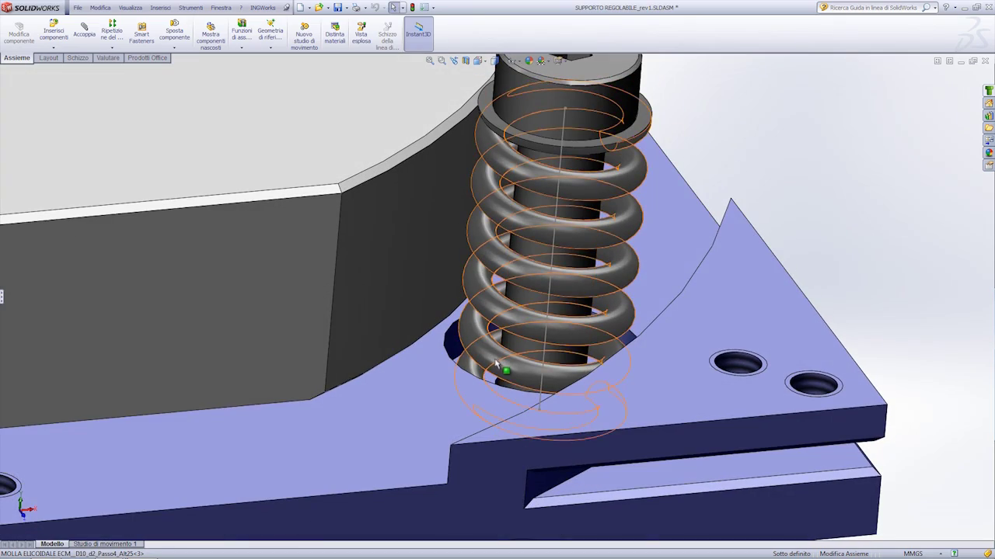
{"action": "mouse_move", "coordinate": [504, 364]}
{"action": "left_mouse_down"}
{"action": "mouse_move", "coordinate": [501, 295]}
{"action": "mouse_move", "coordinate": [562, 310]}
{"action": "left_mouse_up"}
{"action": "middle_click_drag", "start_coordinate": [562, 311], "coordinate": [553, 245]}
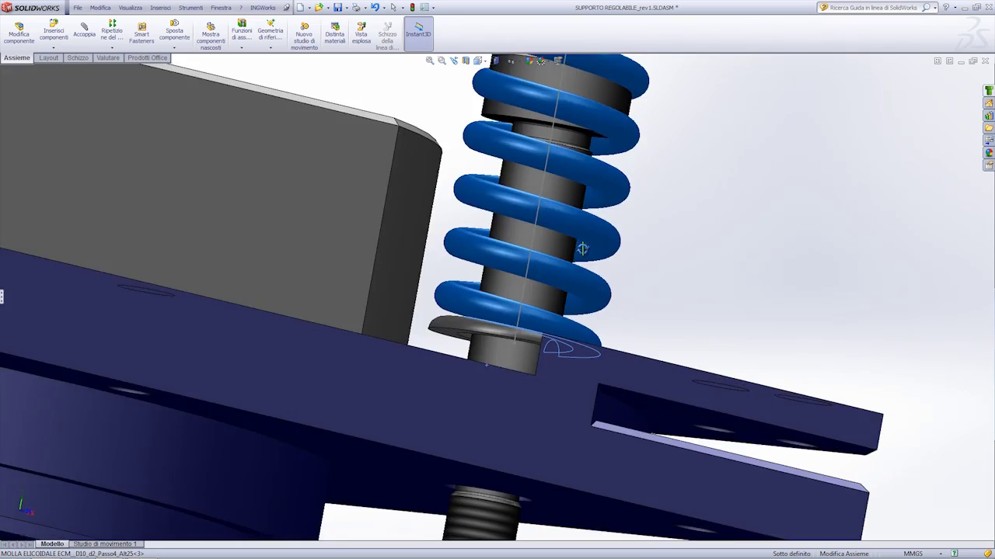
{"action": "scroll", "coordinate": [497, 296], "scroll_direction": "up", "scroll_amount": 3}
Mate the spring's bottom ring edge concentric with the plate's recess face
{"action": "left_click", "coordinate": [439, 323]}
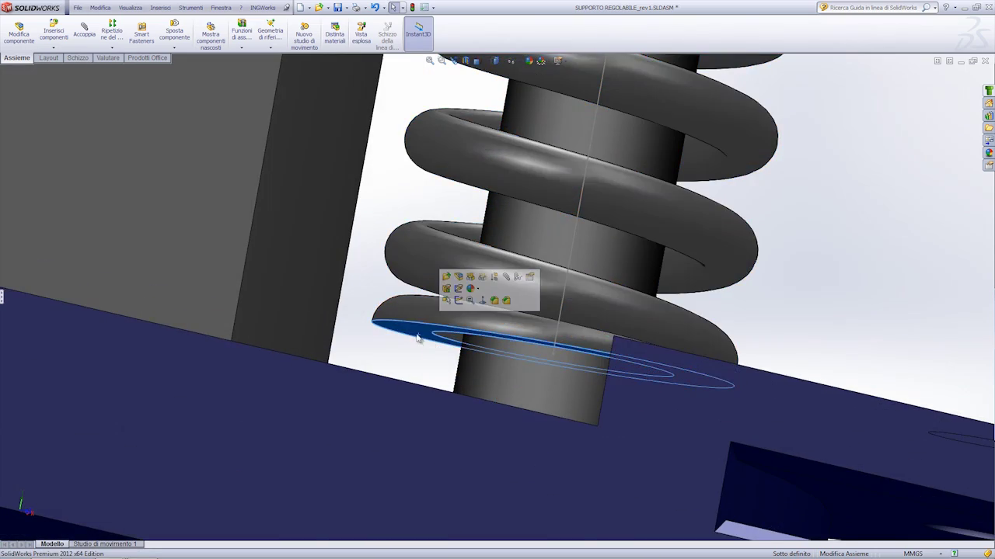
{"action": "middle_click_drag", "start_coordinate": [466, 292], "coordinate": [443, 369]}
{"action": "left_click", "coordinate": [450, 379], "text": "ctrl"}
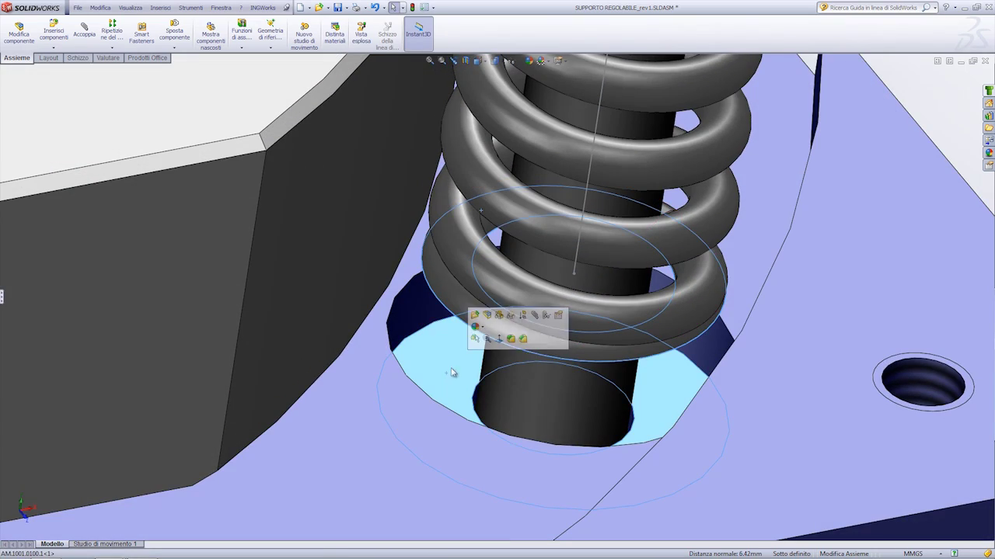
{"action": "left_click", "coordinate": [534, 315]}
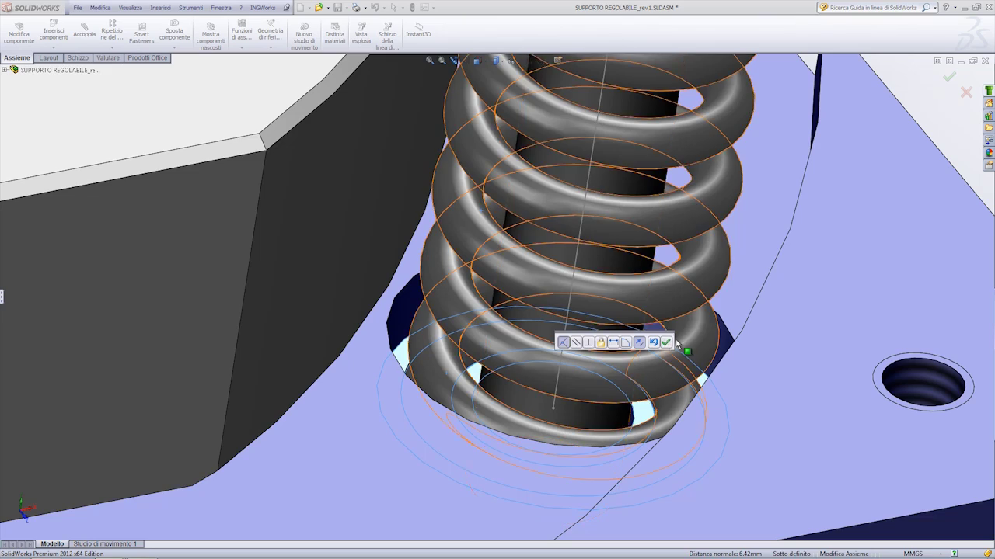
{"action": "left_click", "coordinate": [666, 343]}
{"action": "scroll", "coordinate": [544, 311], "scroll_direction": "down", "scroll_amount": 3}
{"action": "scroll", "coordinate": [528, 295], "scroll_direction": "down", "scroll_amount": 2}
{"action": "scroll", "coordinate": [467, 249], "scroll_direction": "up", "scroll_amount": 2}
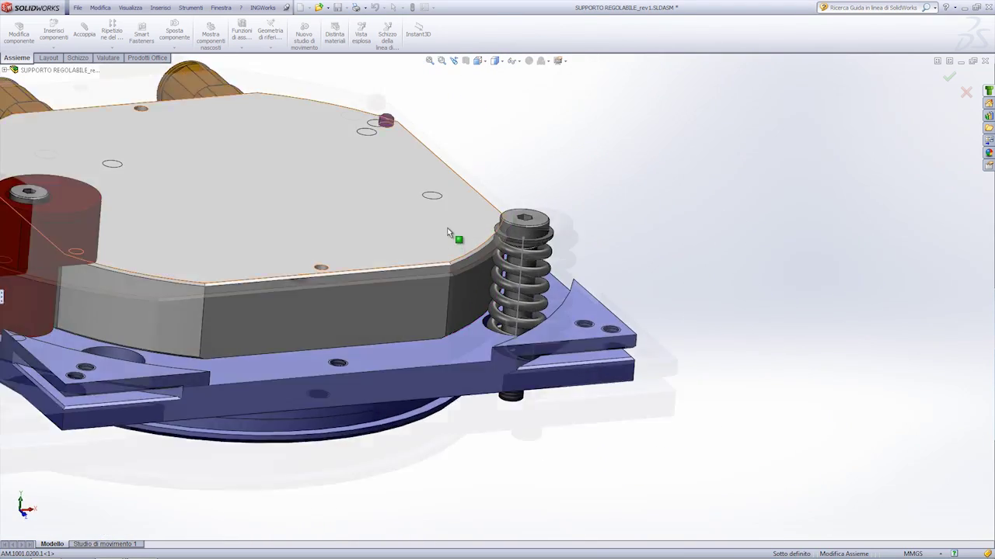
{"action": "scroll", "coordinate": [503, 270], "scroll_direction": "up", "scroll_amount": 2}
{"action": "middle_click_drag", "start_coordinate": [504, 271], "coordinate": [457, 269]}
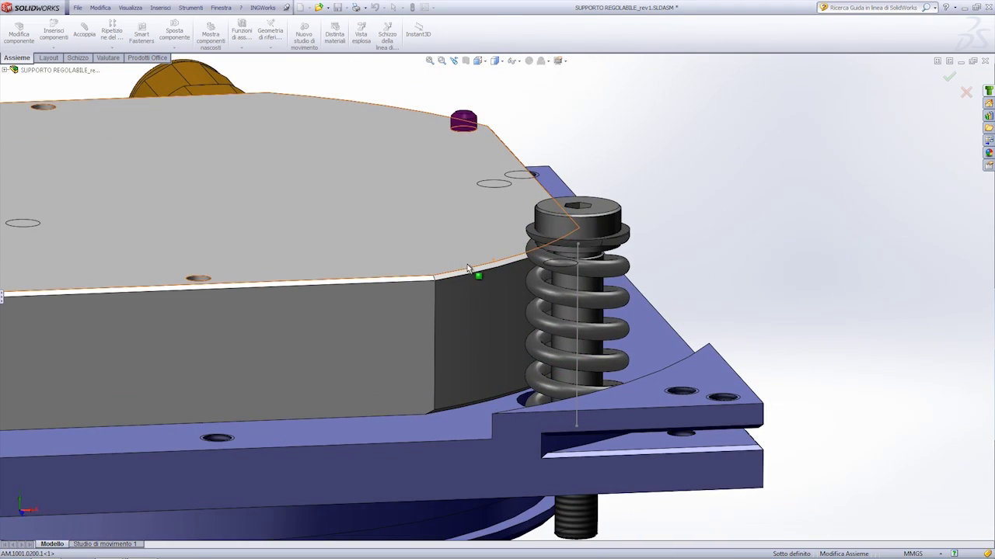
{"action": "left_click", "coordinate": [951, 78]}
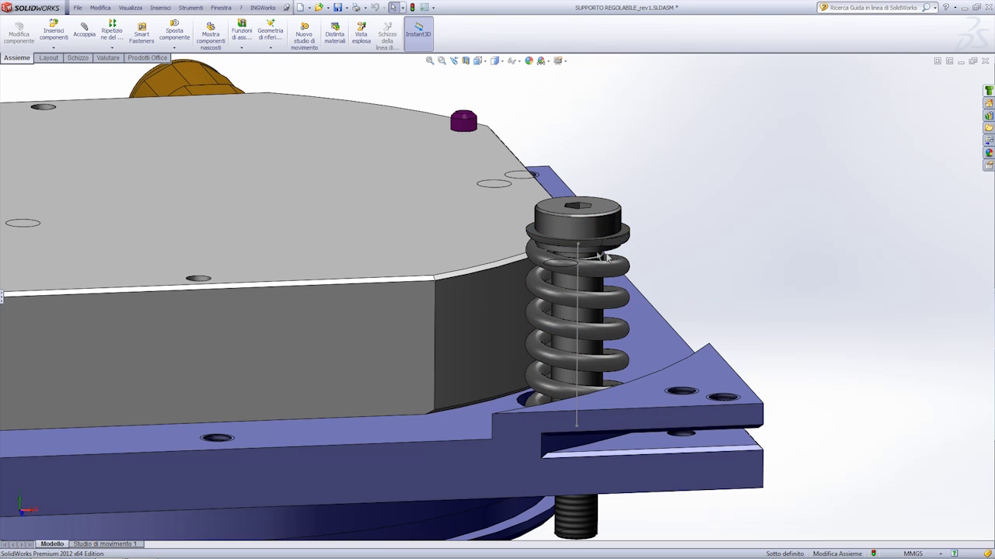
Open the spring part MOLLA ELICOIDALE ECM_D10_d2_Passo4_Alt25 in its own window
{"action": "scroll", "coordinate": [603, 257], "scroll_direction": "down", "scroll_amount": 5}
{"action": "middle_click_drag", "start_coordinate": [603, 256], "coordinate": [541, 221]}
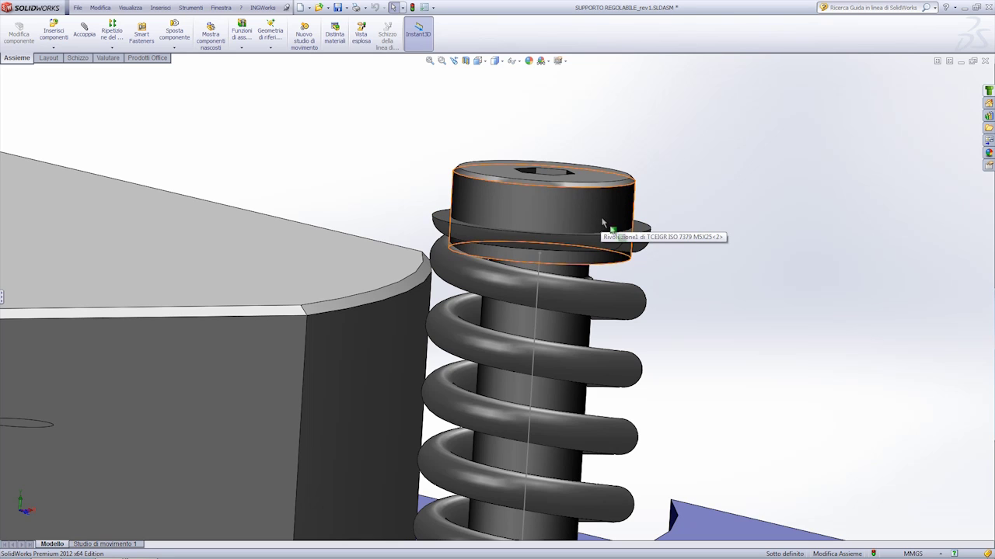
{"action": "left_click", "coordinate": [633, 242]}
{"action": "left_click", "coordinate": [659, 184]}
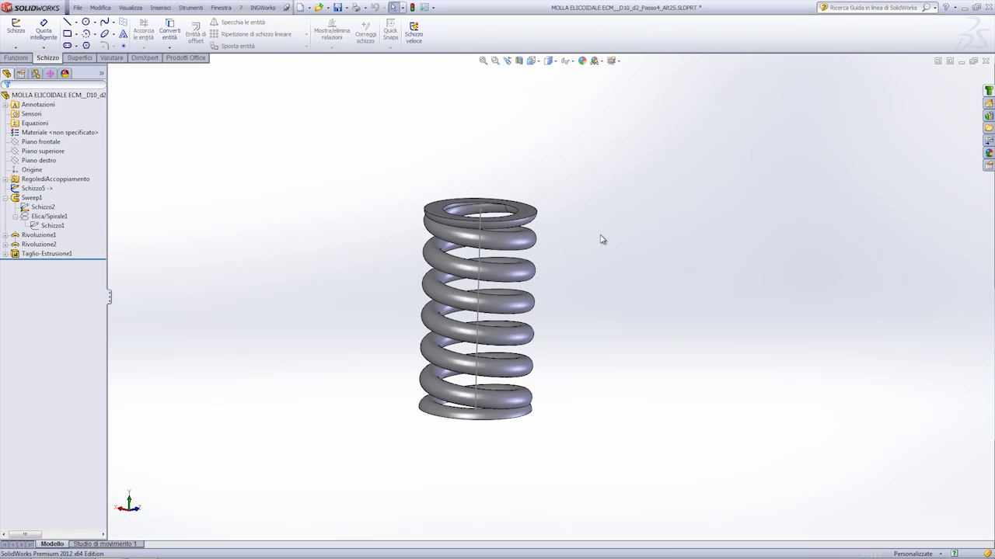
Rebuild the assembly and drag the screw higher along its axis
{"action": "key", "text": "ctrl+Tab"}
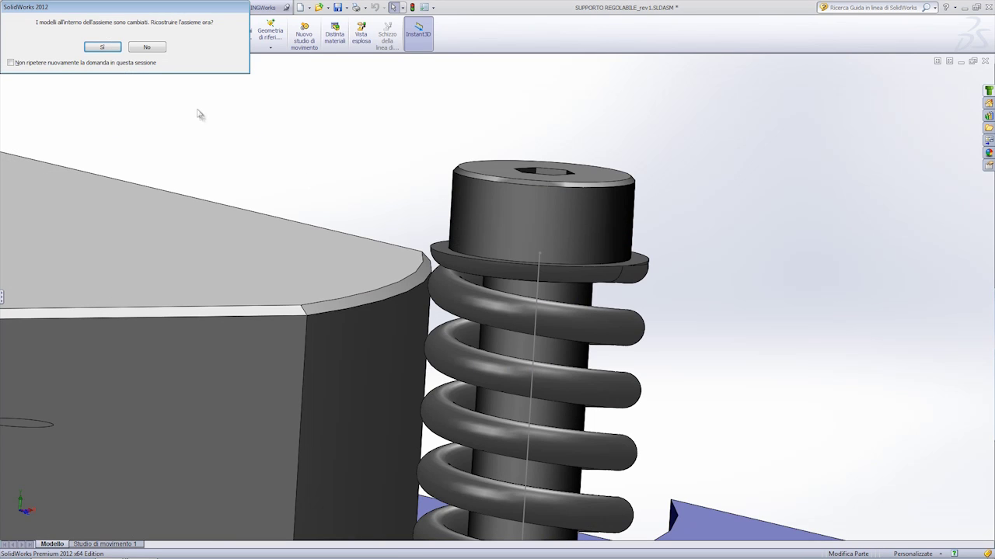
{"action": "left_click", "coordinate": [103, 48]}
{"action": "scroll", "coordinate": [511, 248], "scroll_direction": "up", "scroll_amount": 3}
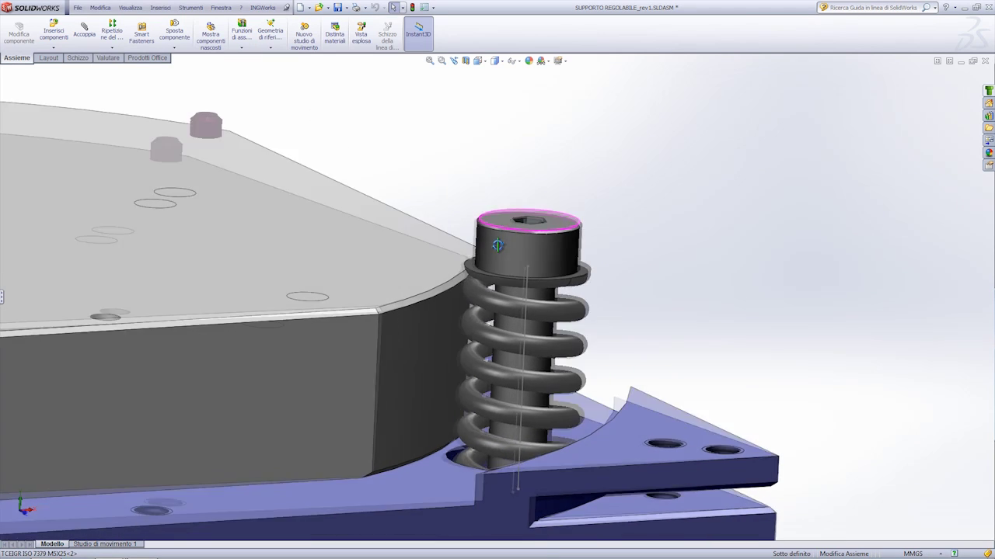
{"action": "left_click_drag", "start_coordinate": [511, 248], "coordinate": [516, 228]}
{"action": "left_click", "coordinate": [691, 230]}
{"action": "middle_click_drag", "start_coordinate": [655, 252], "coordinate": [656, 224]}
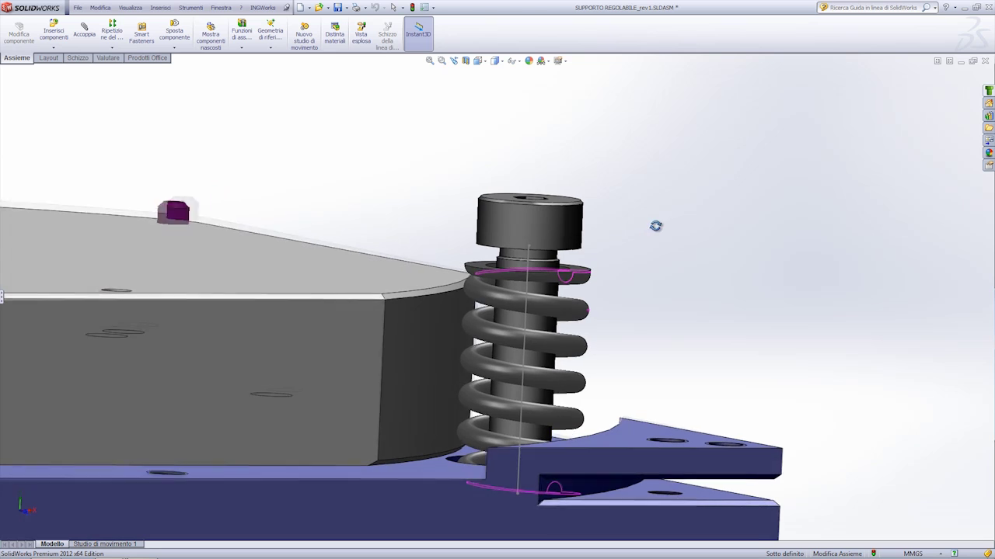
Check that the spring part updated, then rebuild the assembly with Sì
{"action": "left_click", "coordinate": [529, 257]}
{"action": "left_click", "coordinate": [654, 289]}
{"action": "key", "text": "ctrl+Tab"}
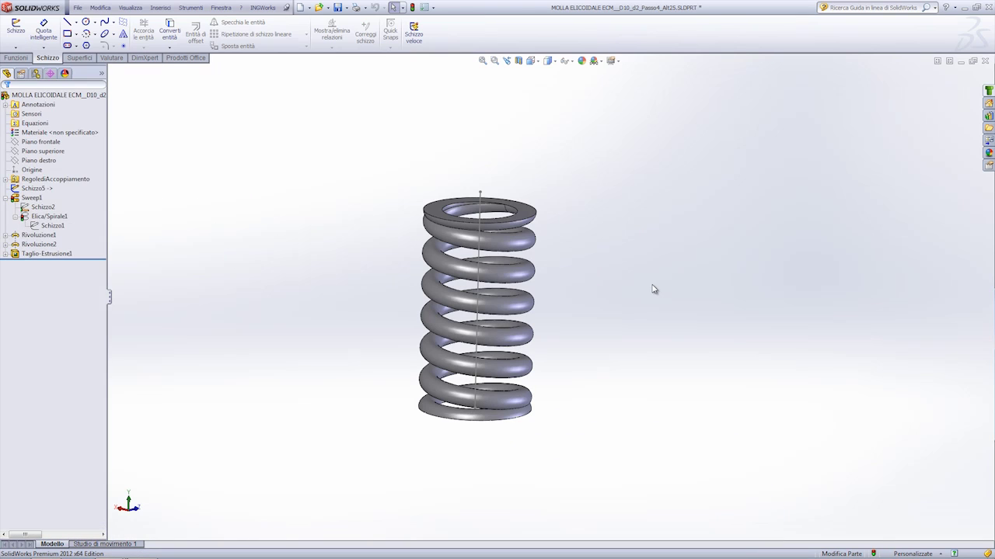
{"action": "middle_click_drag", "start_coordinate": [577, 273], "coordinate": [603, 254]}
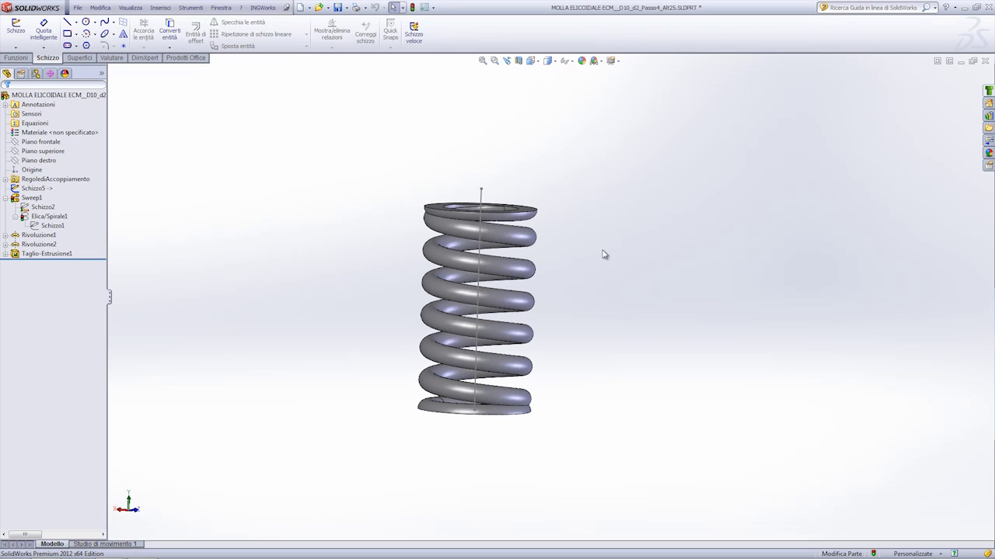
{"action": "middle_click_drag", "start_coordinate": [602, 251], "coordinate": [608, 256]}
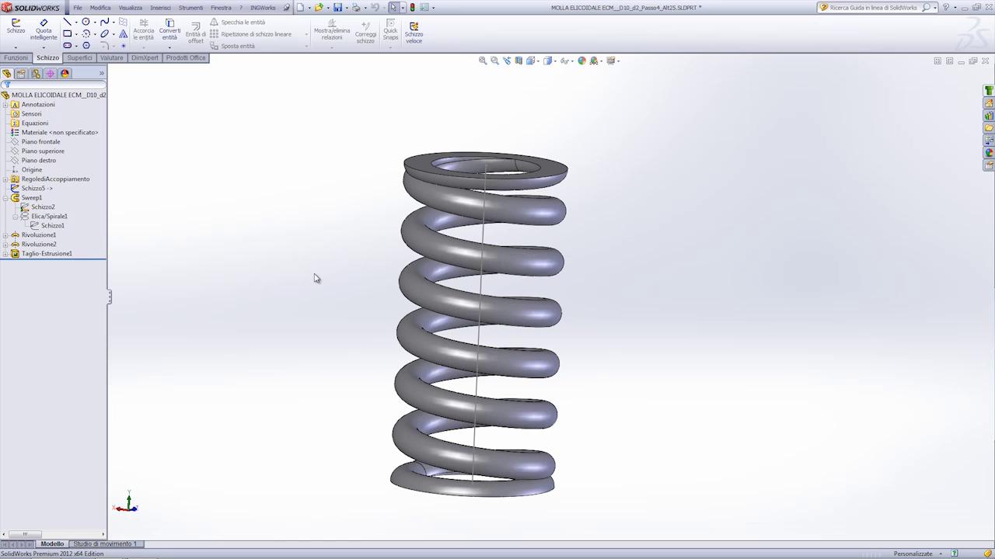
{"action": "key", "text": "ctrl+Tab"}
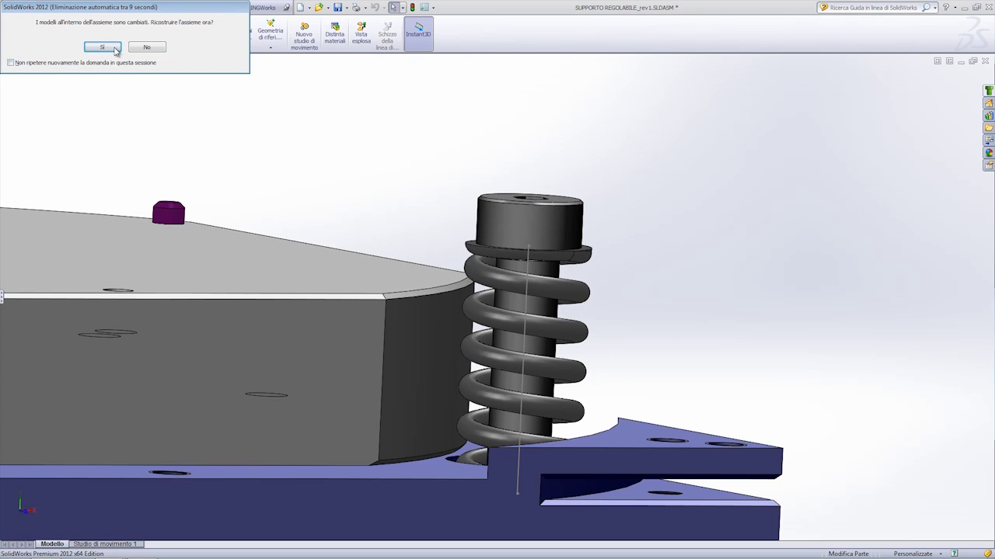
{"action": "left_click", "coordinate": [102, 48]}
{"action": "scroll", "coordinate": [398, 278], "scroll_direction": "up", "scroll_amount": 3}
{"action": "scroll", "coordinate": [398, 278], "scroll_direction": "up", "scroll_amount": 2}
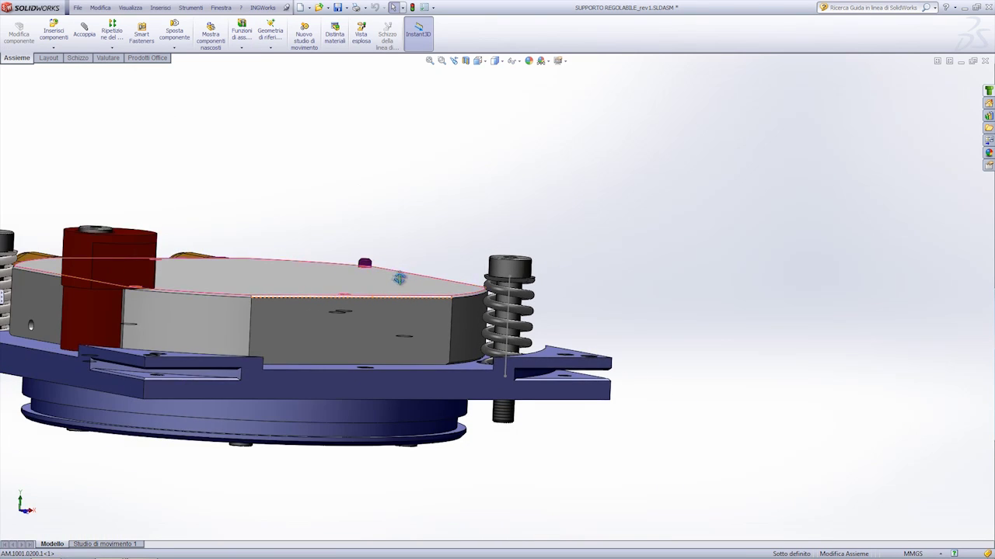
{"action": "middle_click_drag", "start_coordinate": [398, 278], "coordinate": [187, 308]}
{"action": "scroll", "coordinate": [476, 274], "scroll_direction": "down", "scroll_amount": 3}
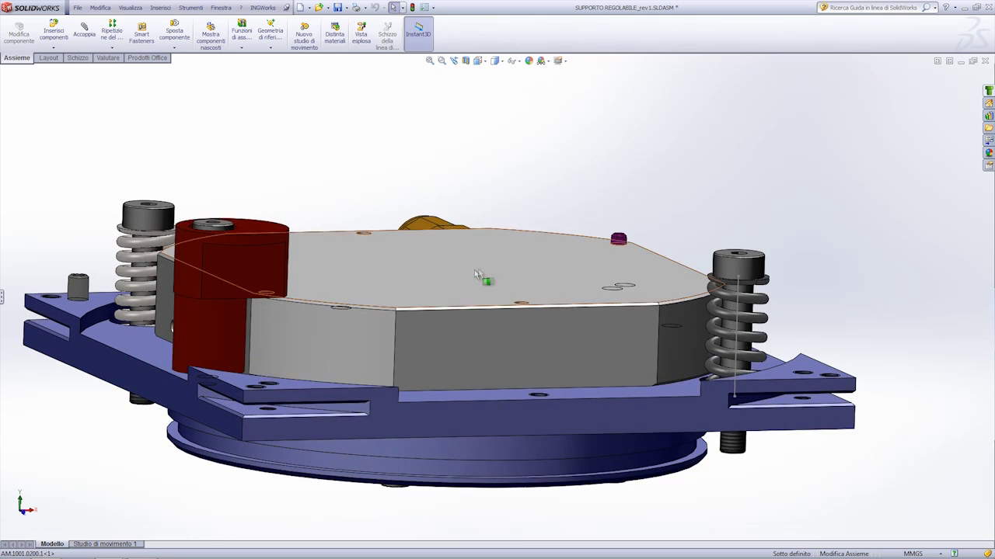
{"action": "middle_click_drag", "start_coordinate": [477, 276], "coordinate": [478, 291]}
{"action": "scroll", "coordinate": [478, 290], "scroll_direction": "down", "scroll_amount": 3}
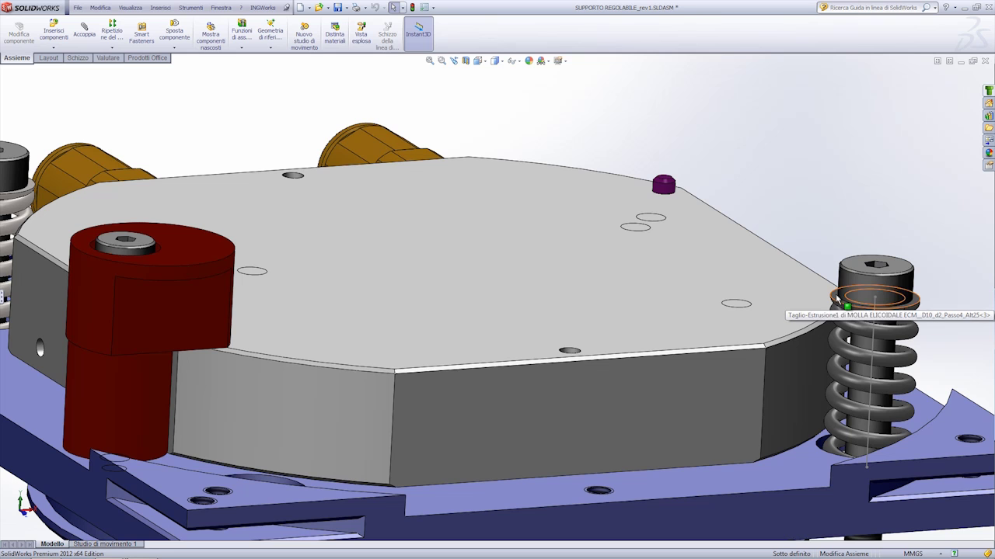
{"action": "scroll", "coordinate": [428, 275], "scroll_direction": "up", "scroll_amount": 5}
{"action": "scroll", "coordinate": [443, 267], "scroll_direction": "down", "scroll_amount": 1}
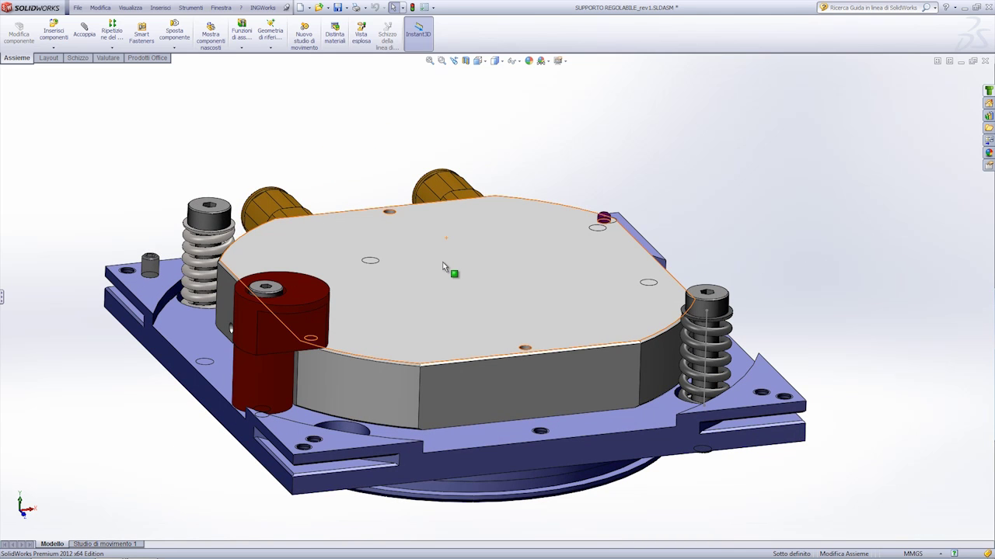